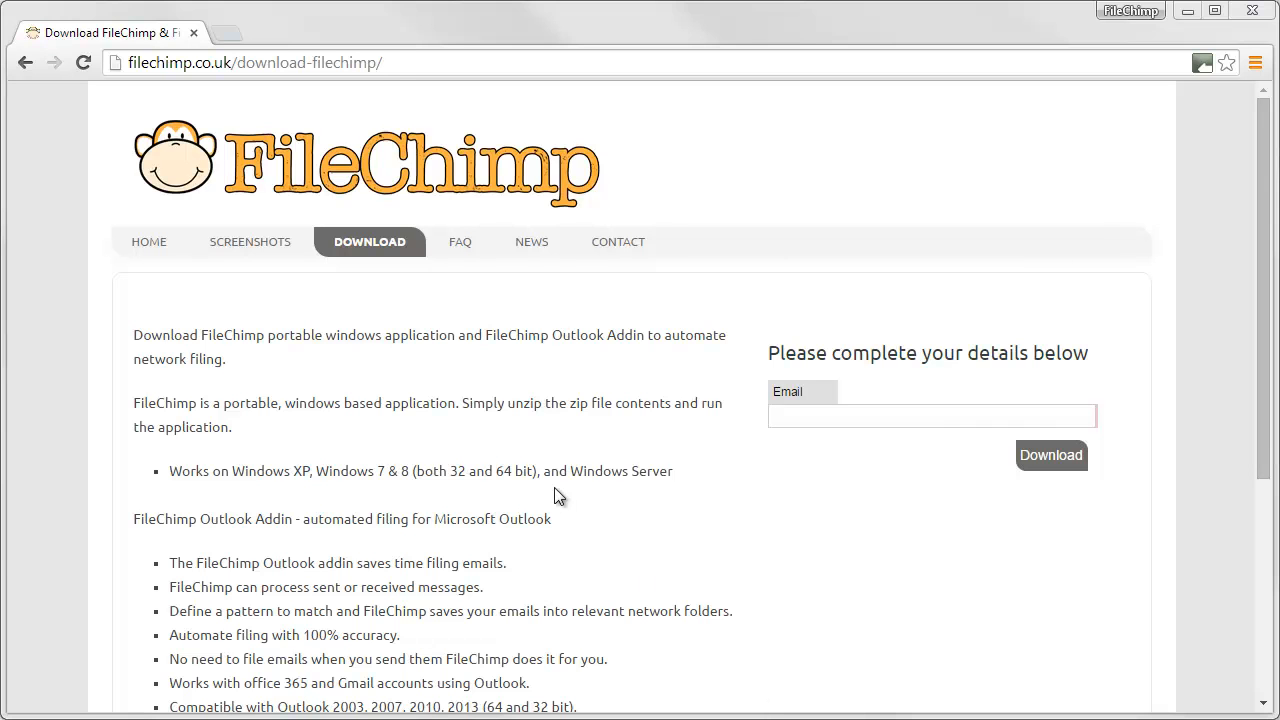
# Submit your e-mail address on the FileChimp download page and download filechimp (1).msi
pyautogui.click(397, 63)
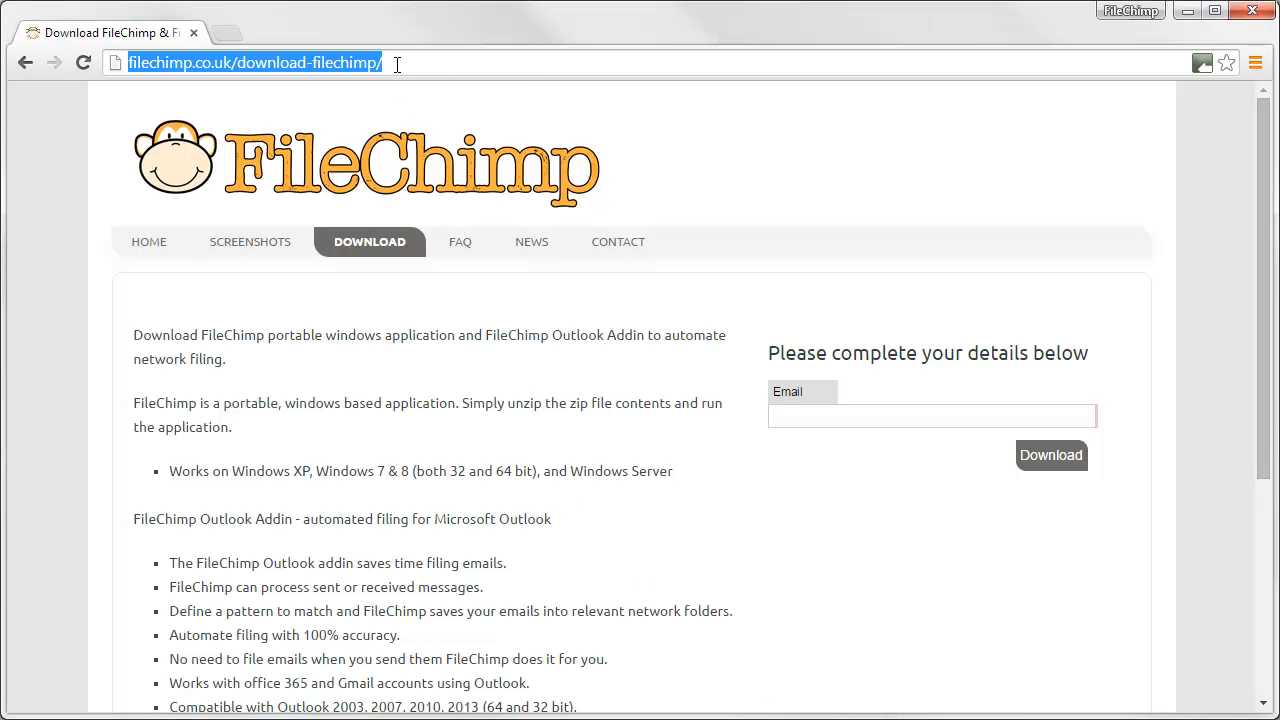
pyautogui.click(893, 419)
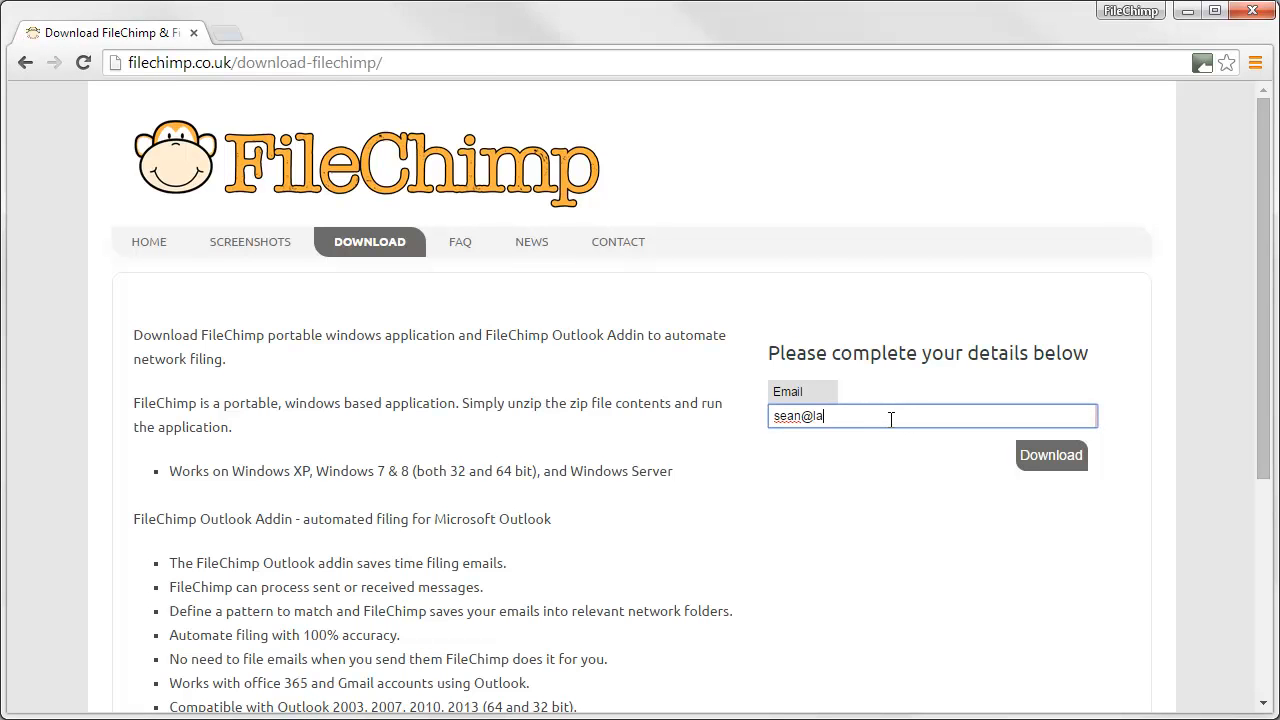
pyautogui.press('Return')
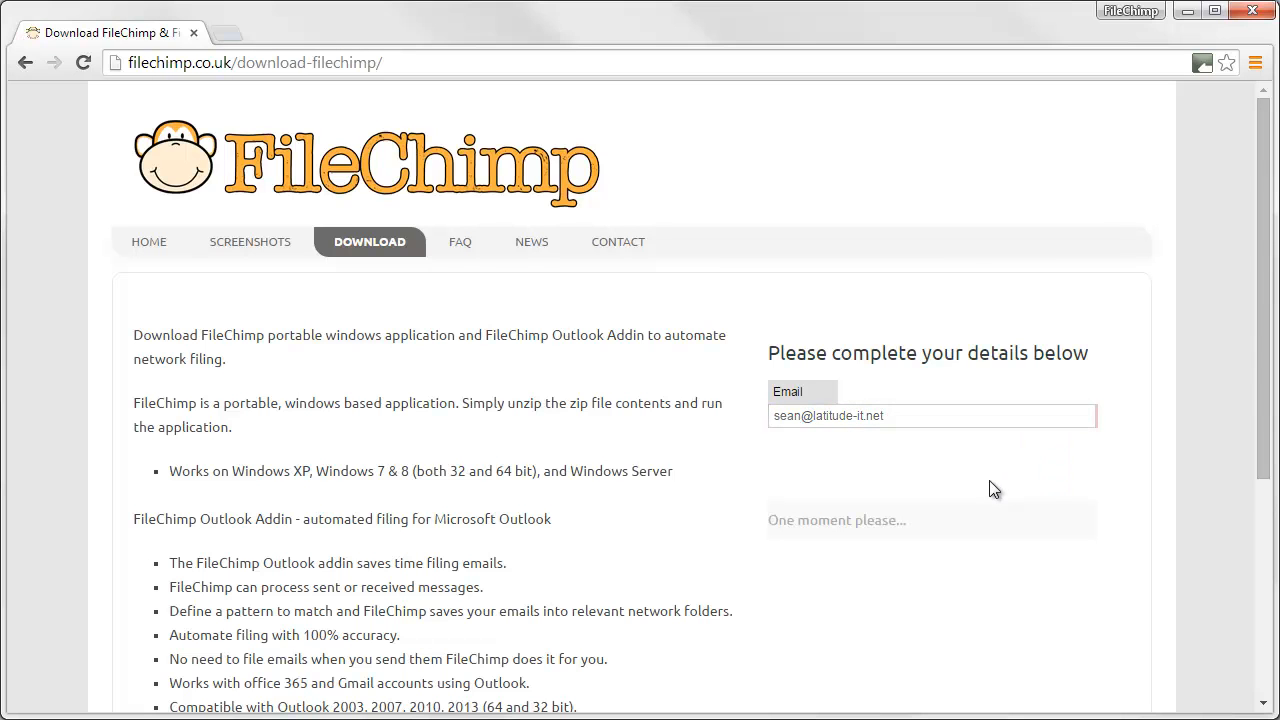
pyautogui.click(890, 522)
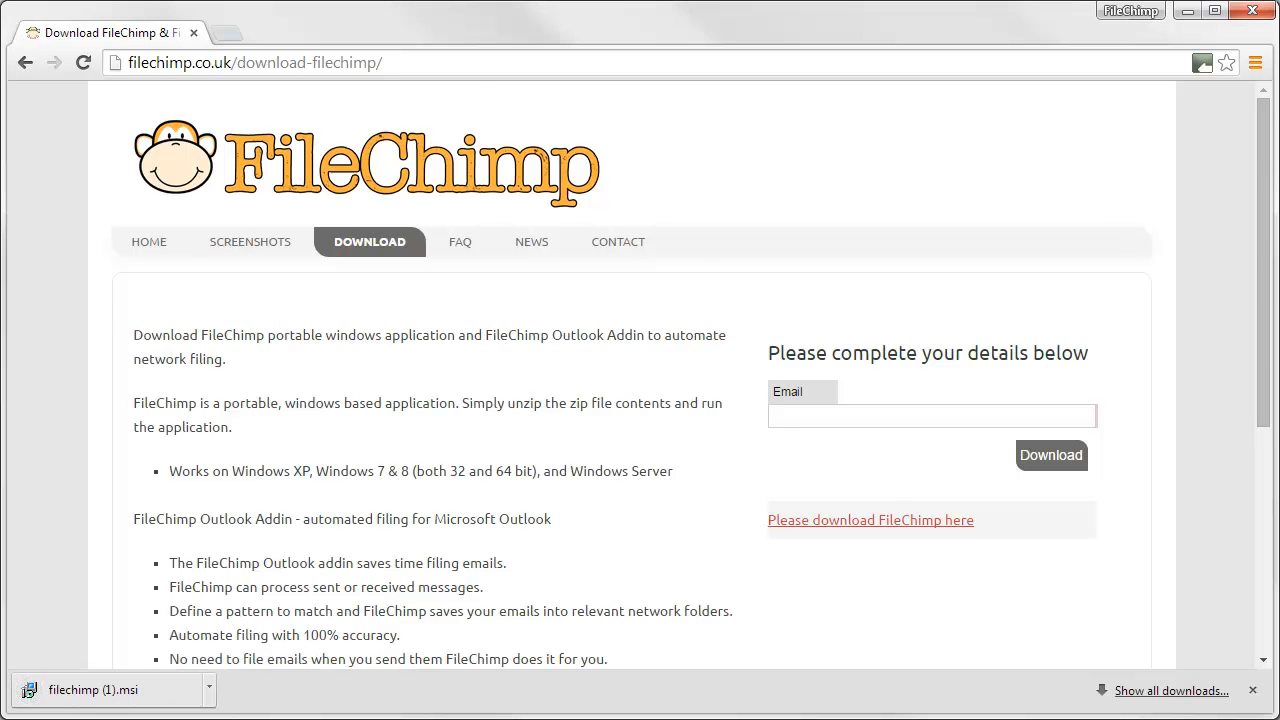
pyautogui.hotkey('alt', 'Tab')
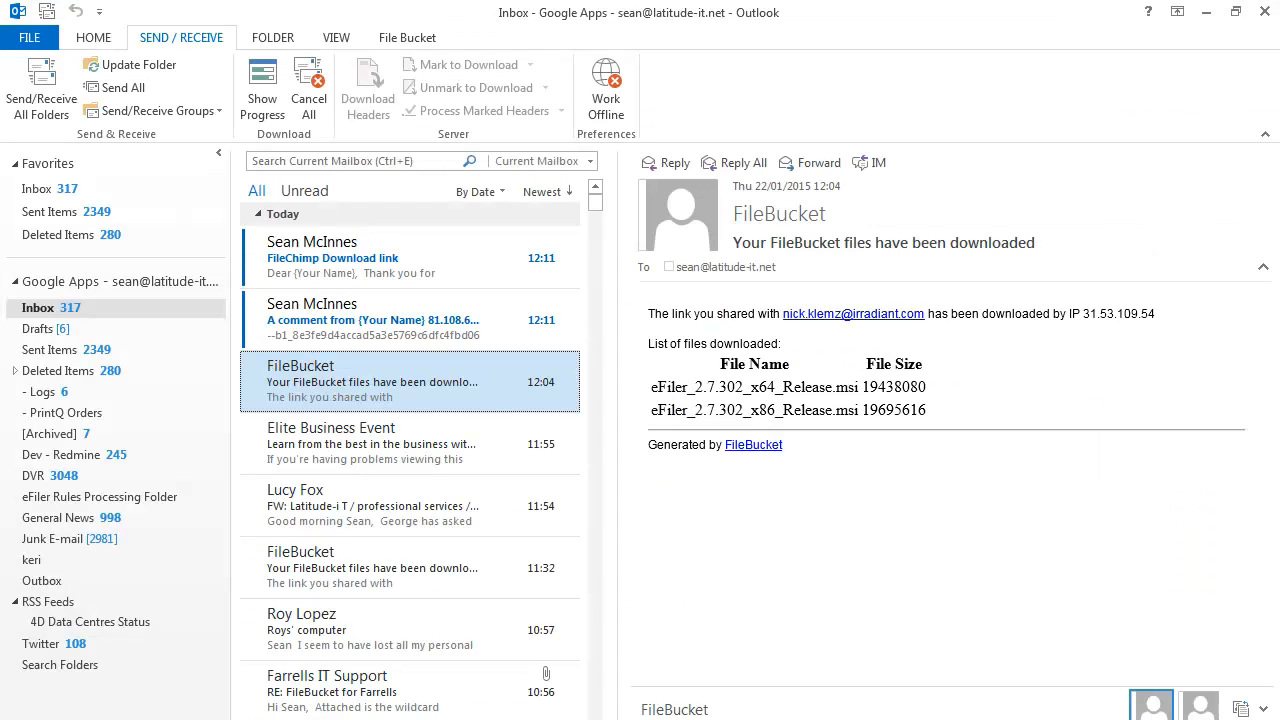
# Minimise Outlook to get back to the FileChimp download page in Chrome
pyautogui.click(1264, 11)
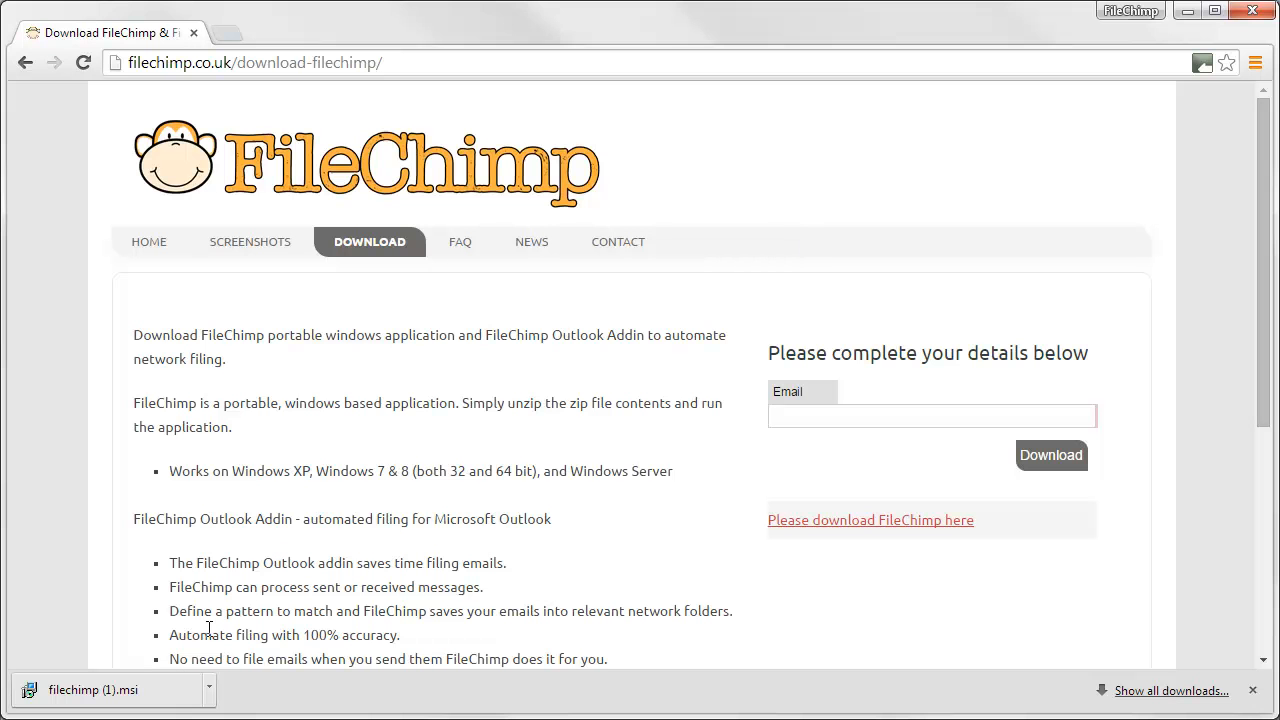
# Run filechimp (1).msi and install FileChimp using the default installation folder
pyautogui.click(80, 692)
pyautogui.click(692, 516)
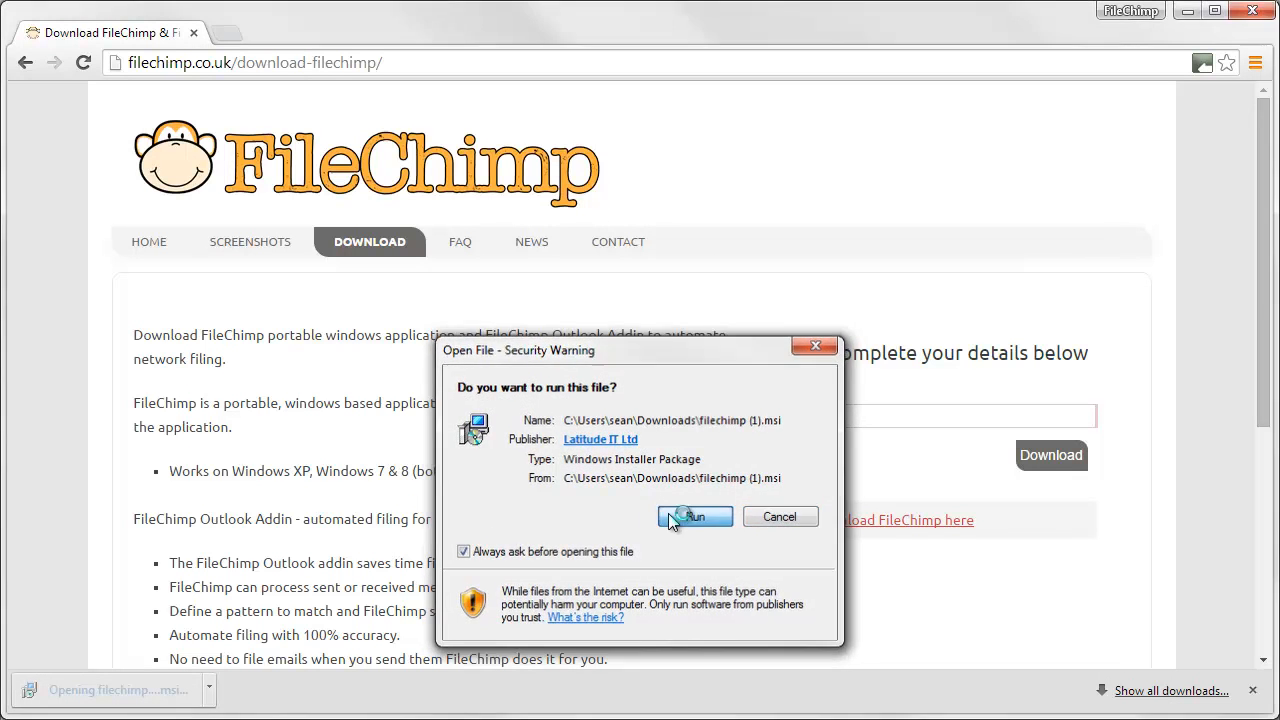
pyautogui.click(755, 660)
pyautogui.click(745, 657)
pyautogui.click(750, 657)
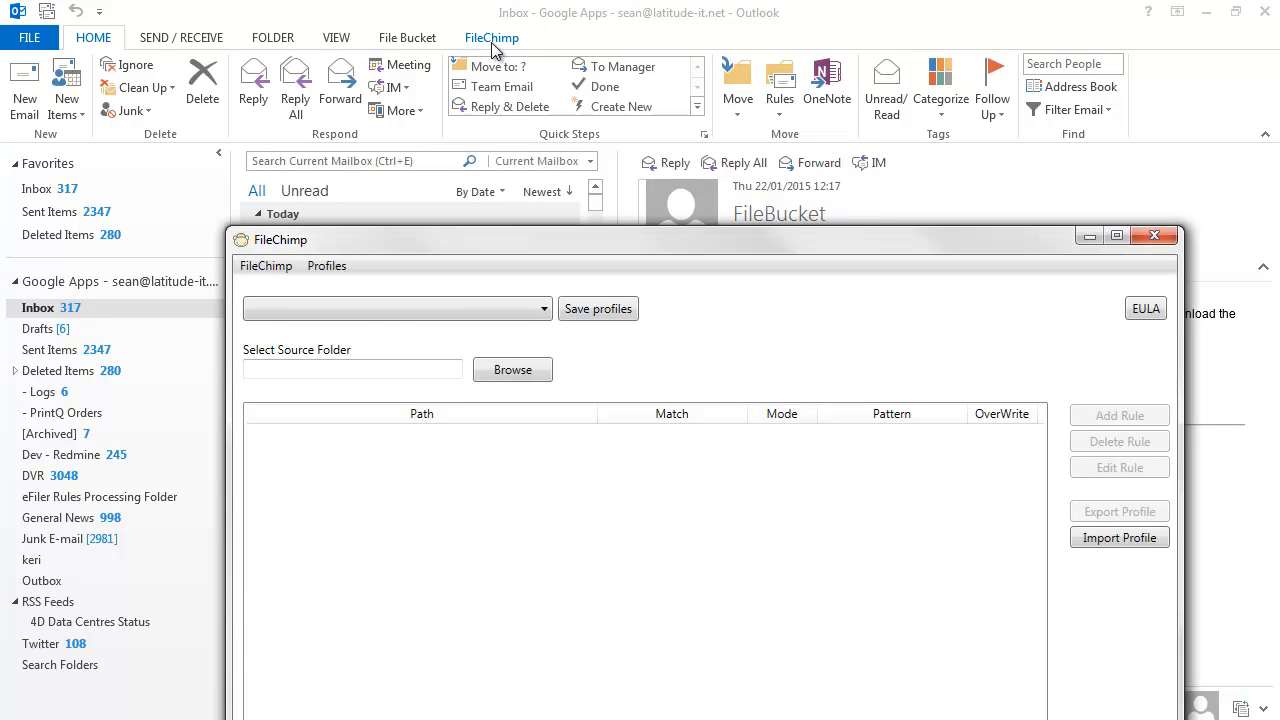
# Move and minimise the FileChimp window, then bring up Outlook's FileChimp ribbon tab
pyautogui.moveTo(560, 250); pyautogui.dragTo(527, 129)
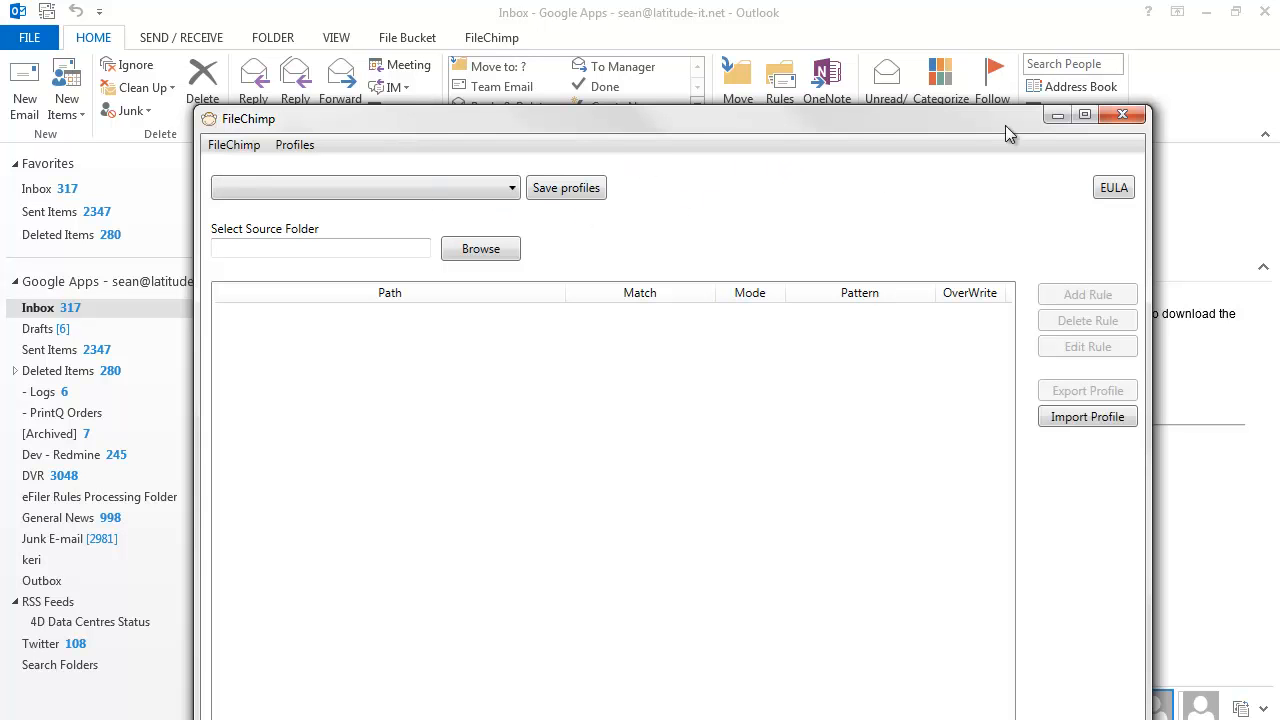
pyautogui.click(1055, 117)
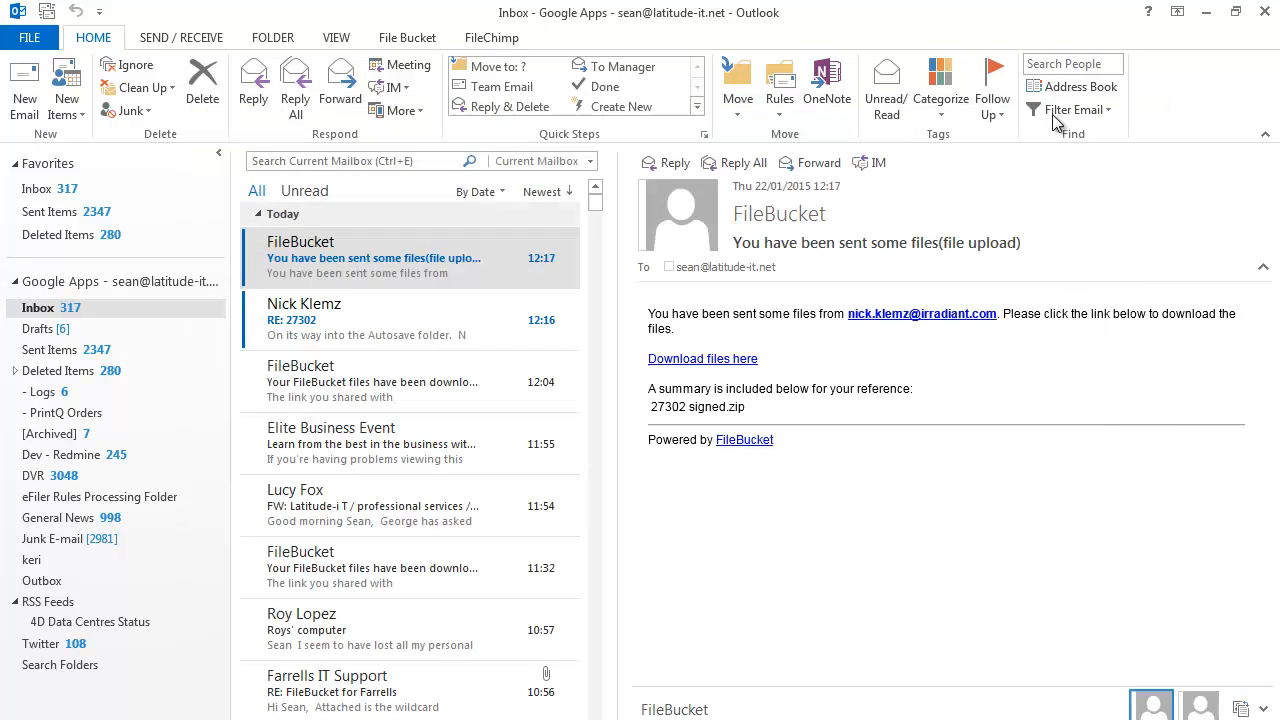
pyautogui.click(510, 44)
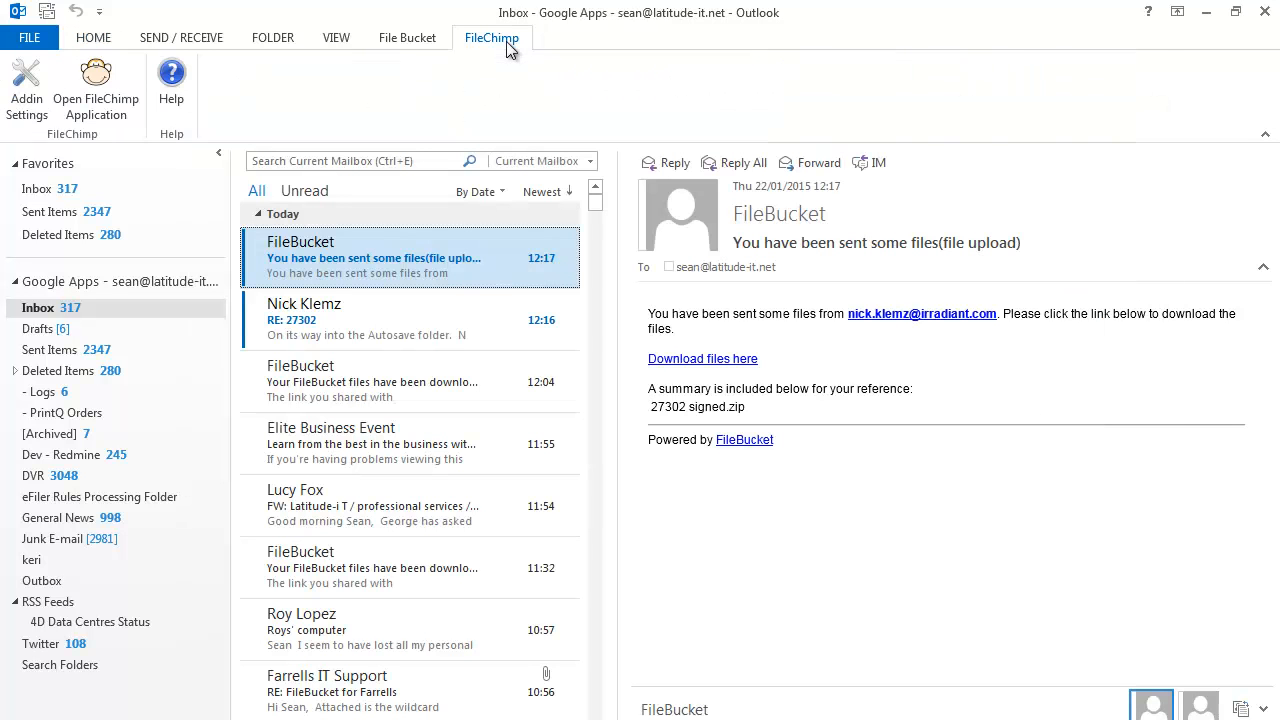
# Open FileChimp's Addin Settings and close the Explorer window showing the Documents\FileChimp folders
pyautogui.click(33, 105)
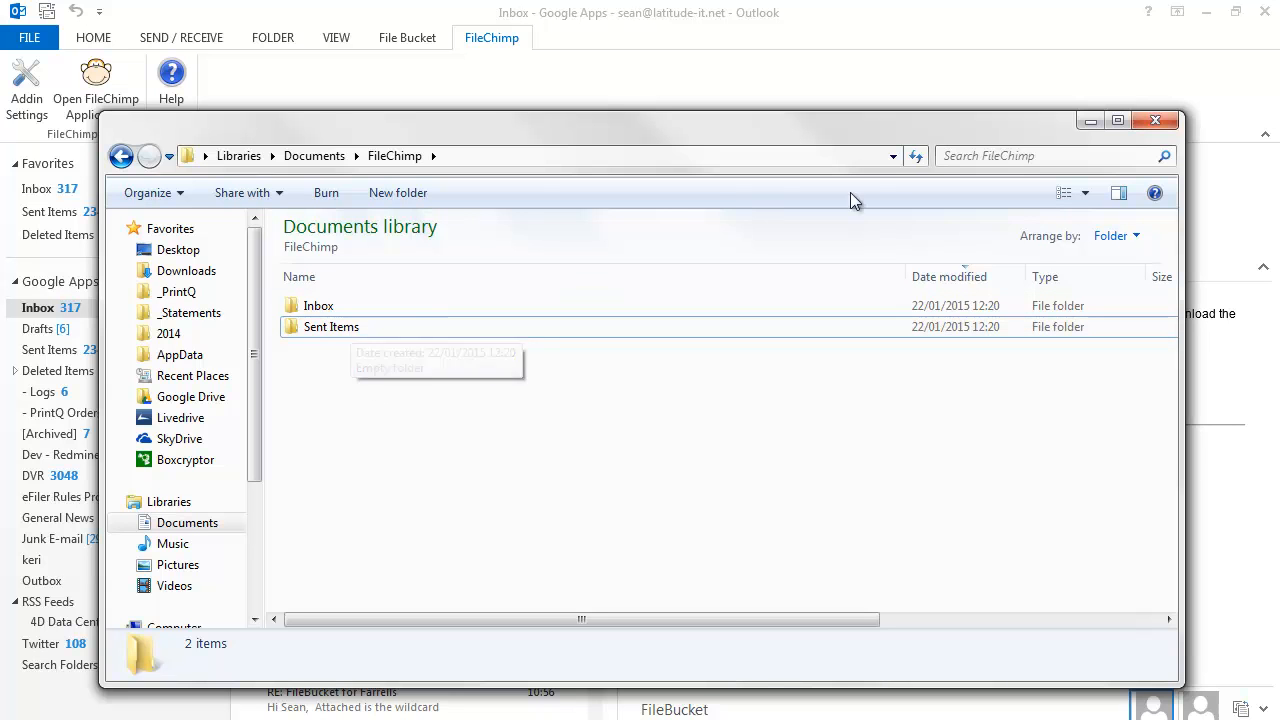
pyautogui.click(1137, 128)
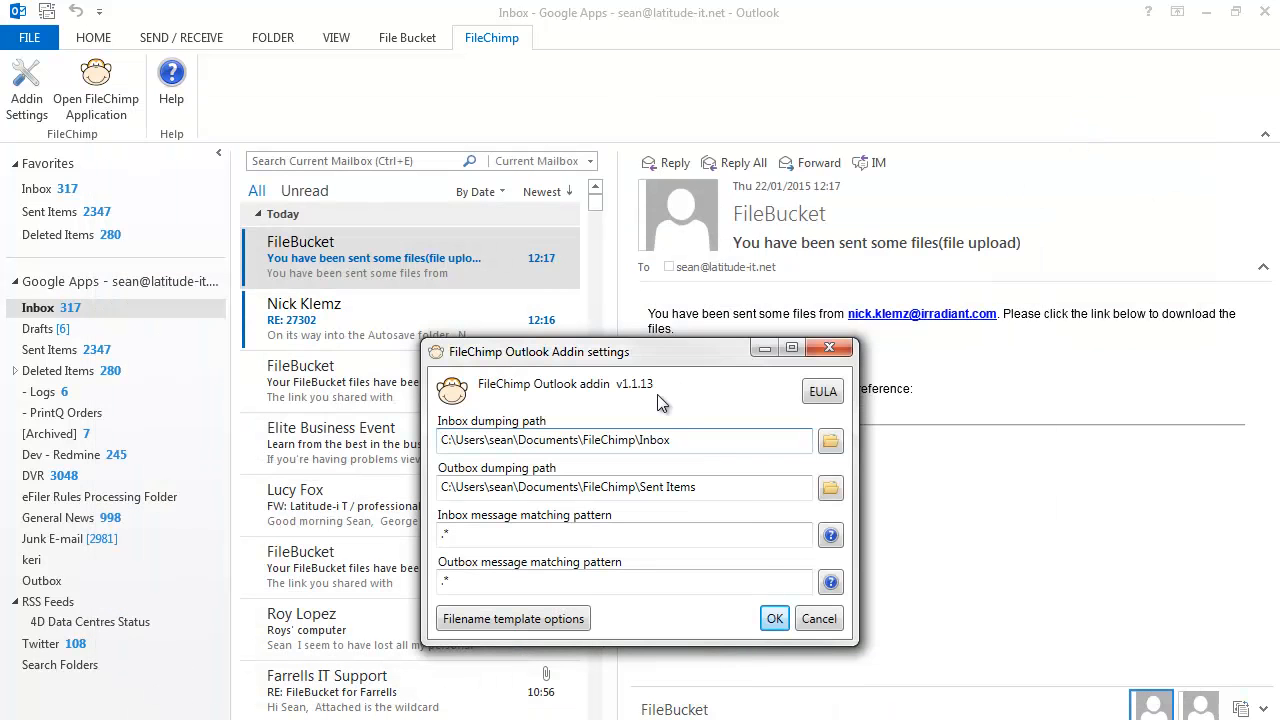
# Keep the filename template as message date, time and subject, and save the add-in settings
pyautogui.click(570, 620)
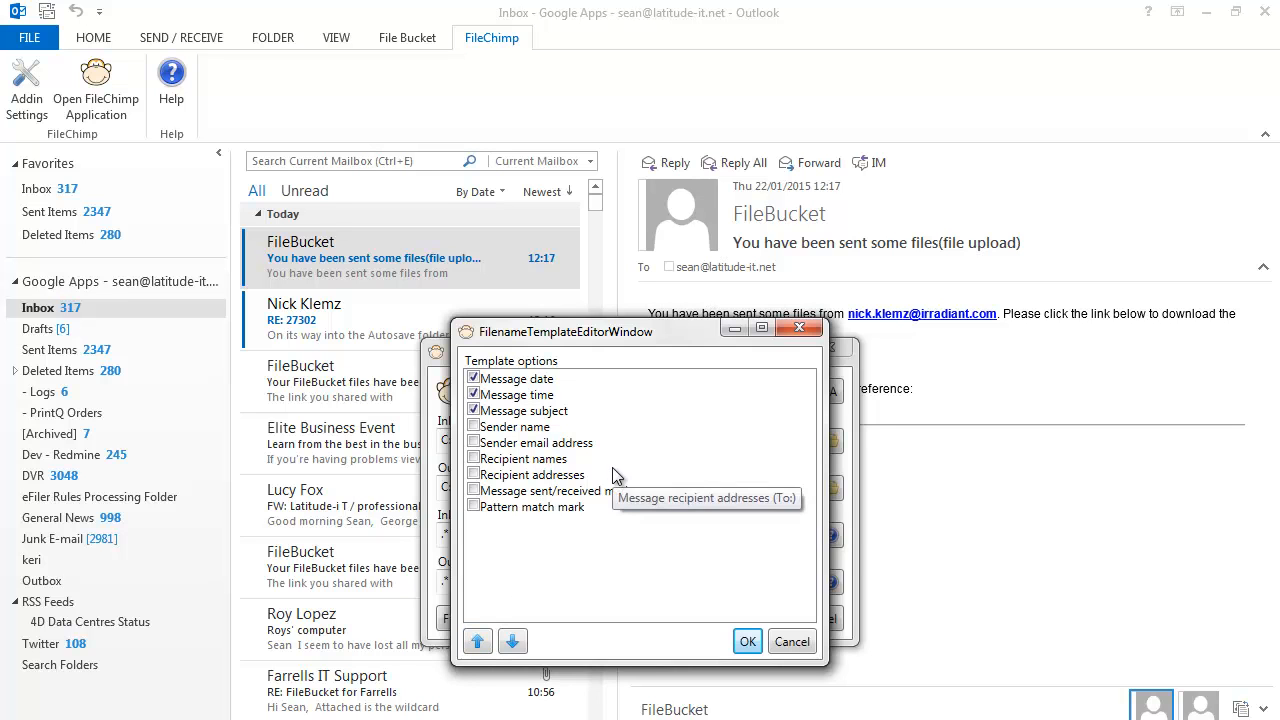
pyautogui.click(748, 642)
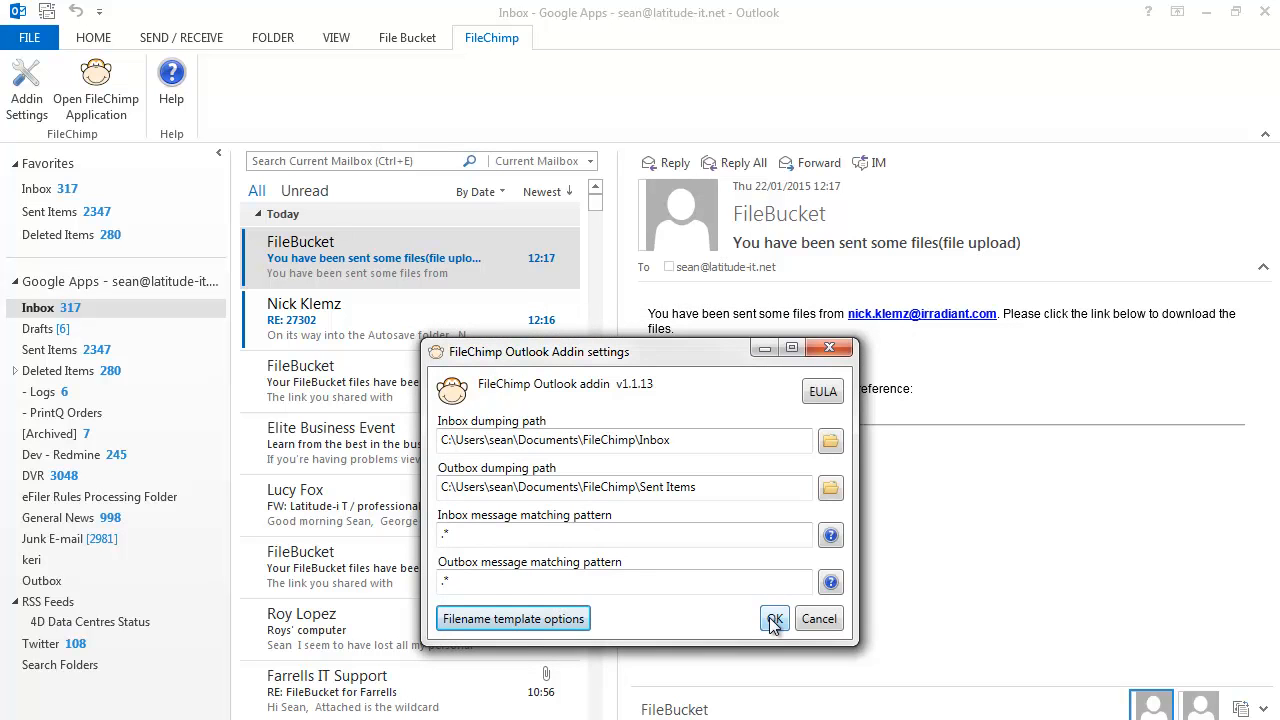
pyautogui.click(775, 620)
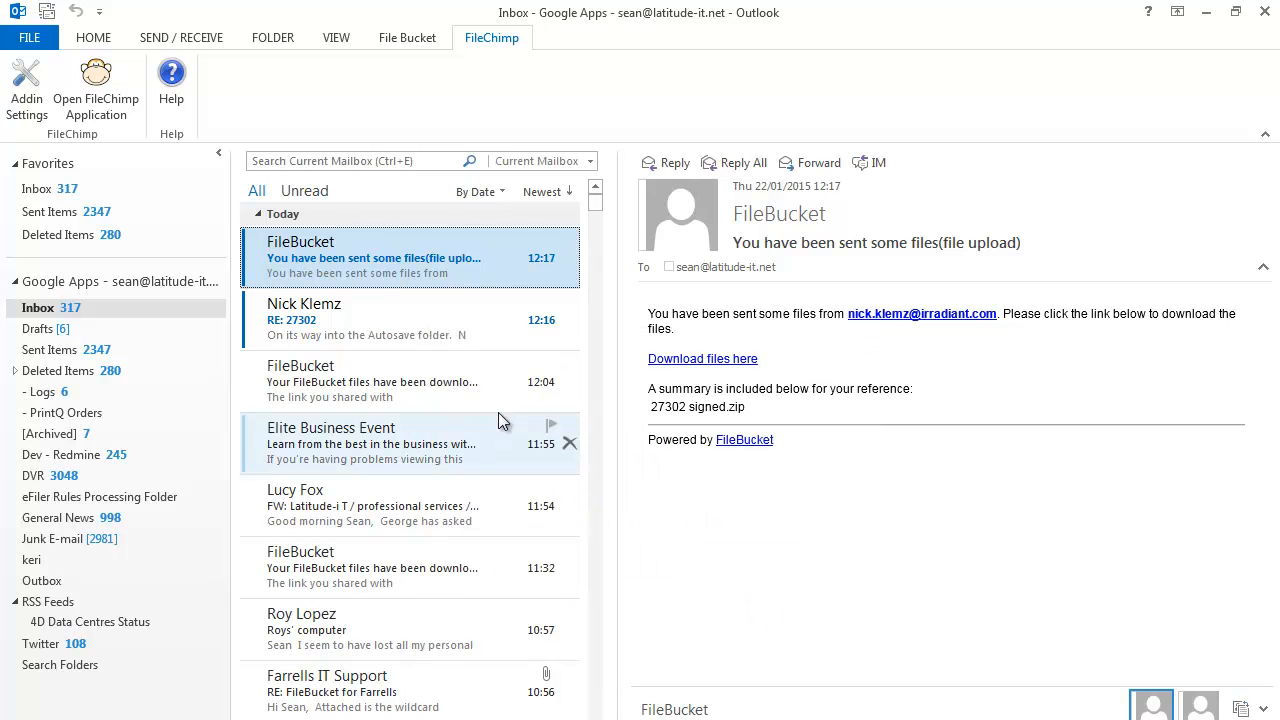
# Open the FileChimp application and set its source folder to Documents\FileChimp\Sent Items
pyautogui.click(108, 104)
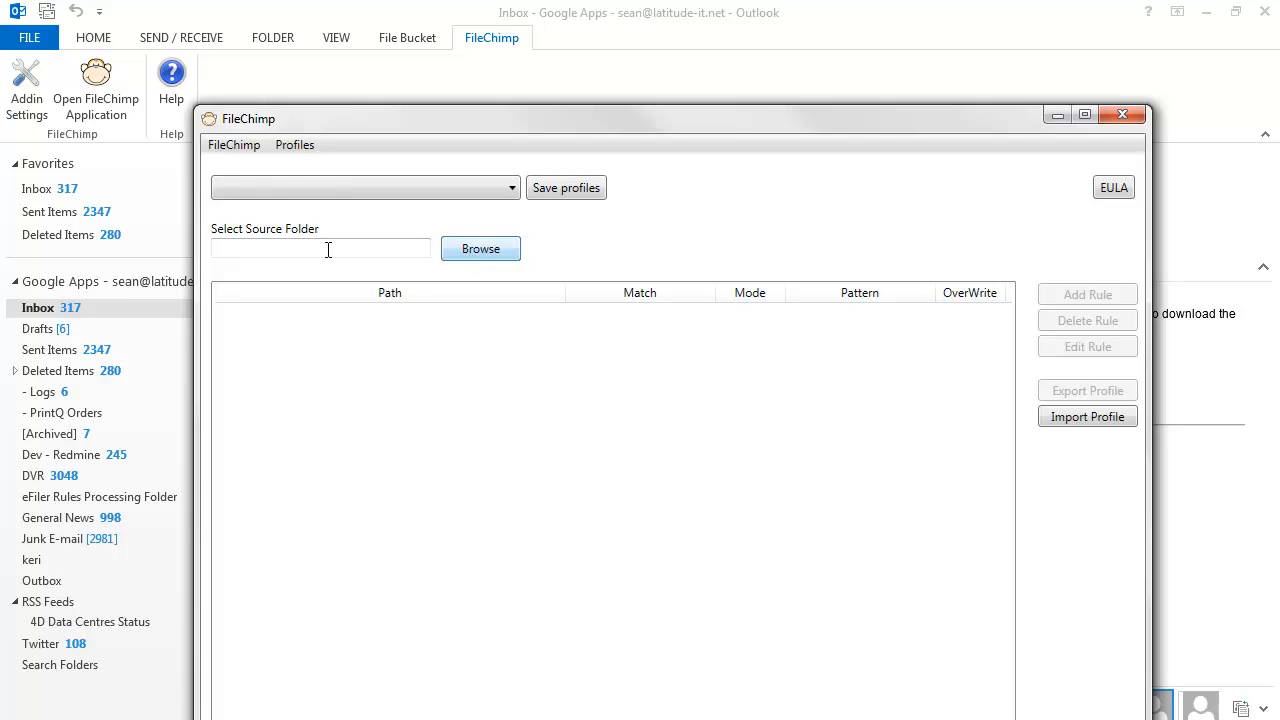
pyautogui.click(486, 257)
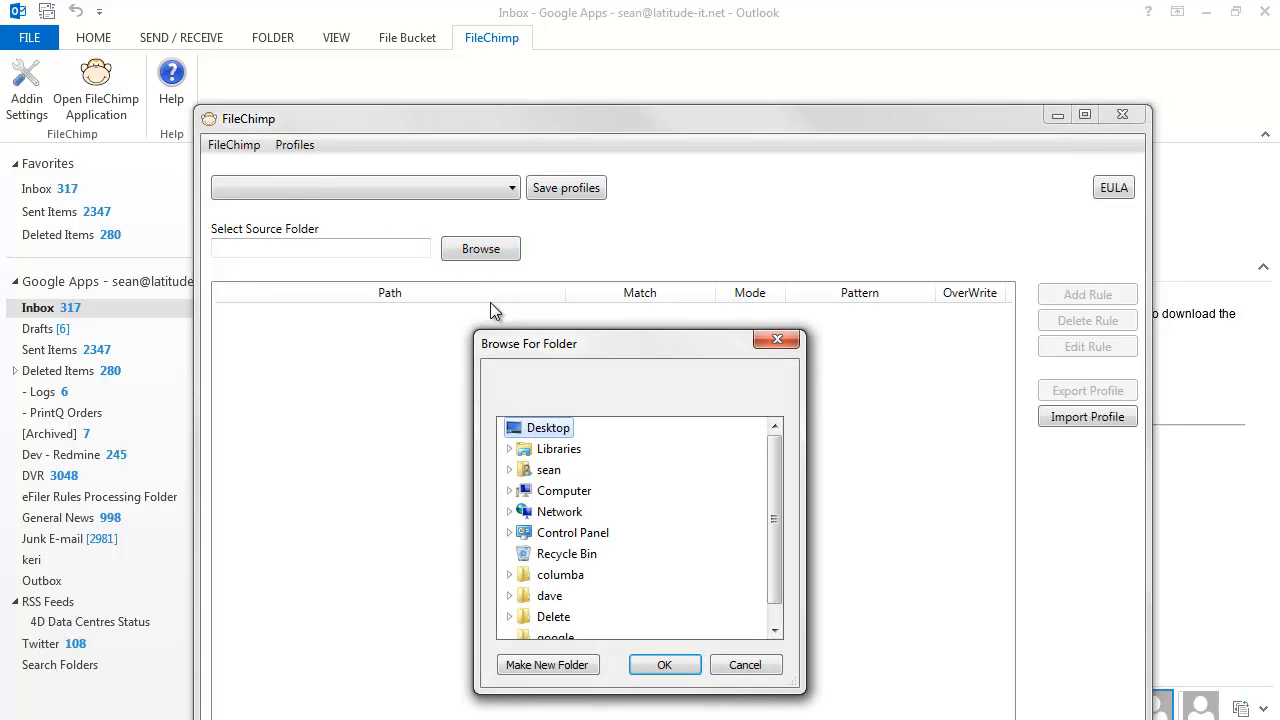
pyautogui.click(549, 471)
pyautogui.moveTo(768, 483); pyautogui.dragTo(770, 516)
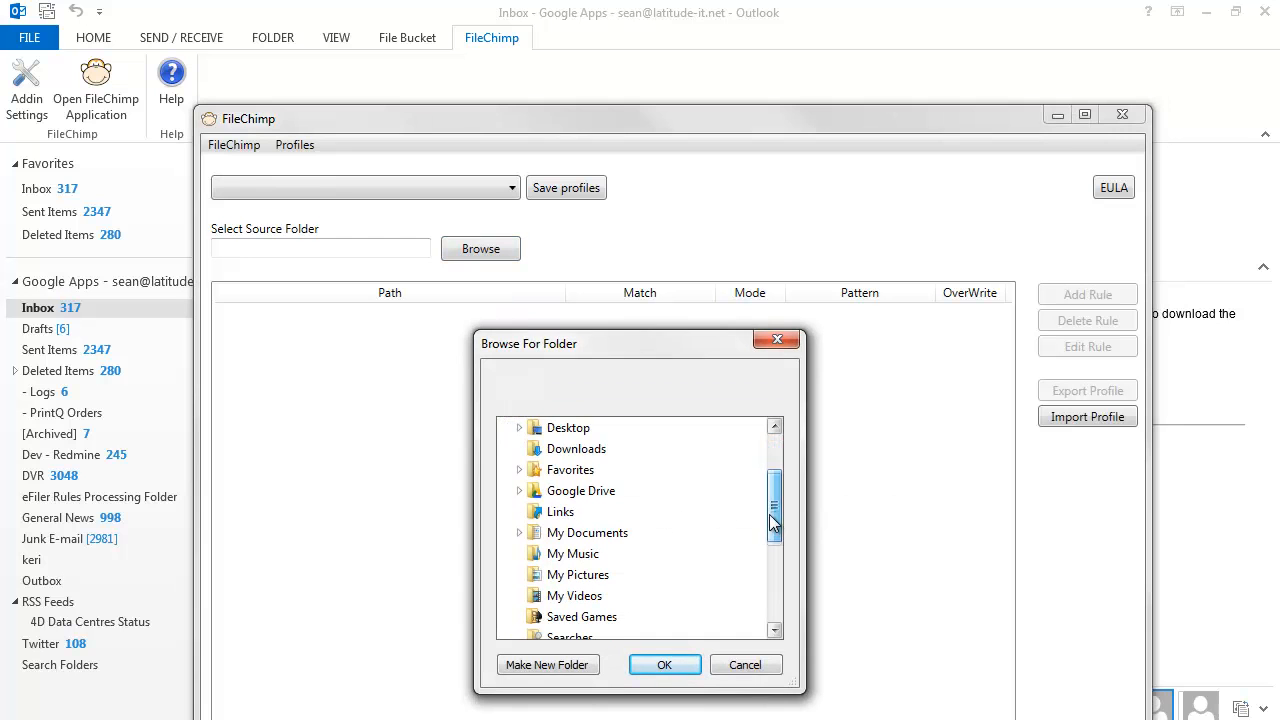
pyautogui.click(590, 532)
pyautogui.moveTo(776, 483); pyautogui.dragTo(776, 535)
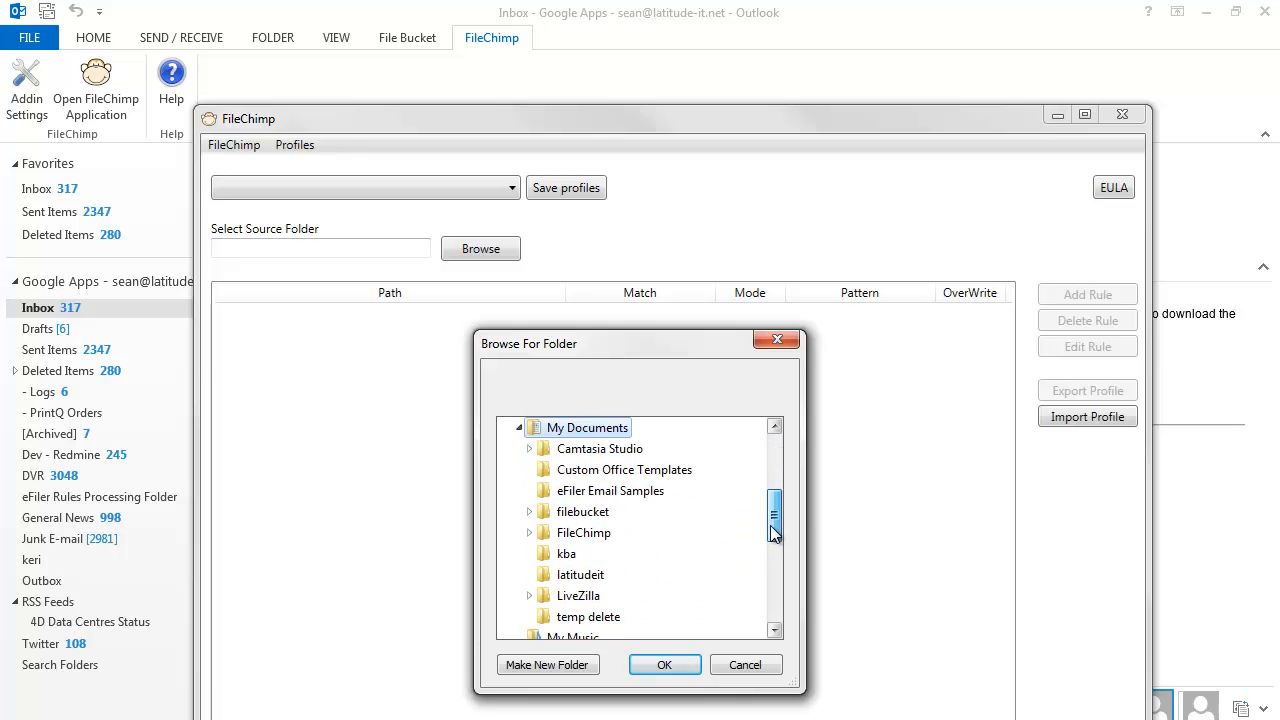
pyautogui.click(590, 540)
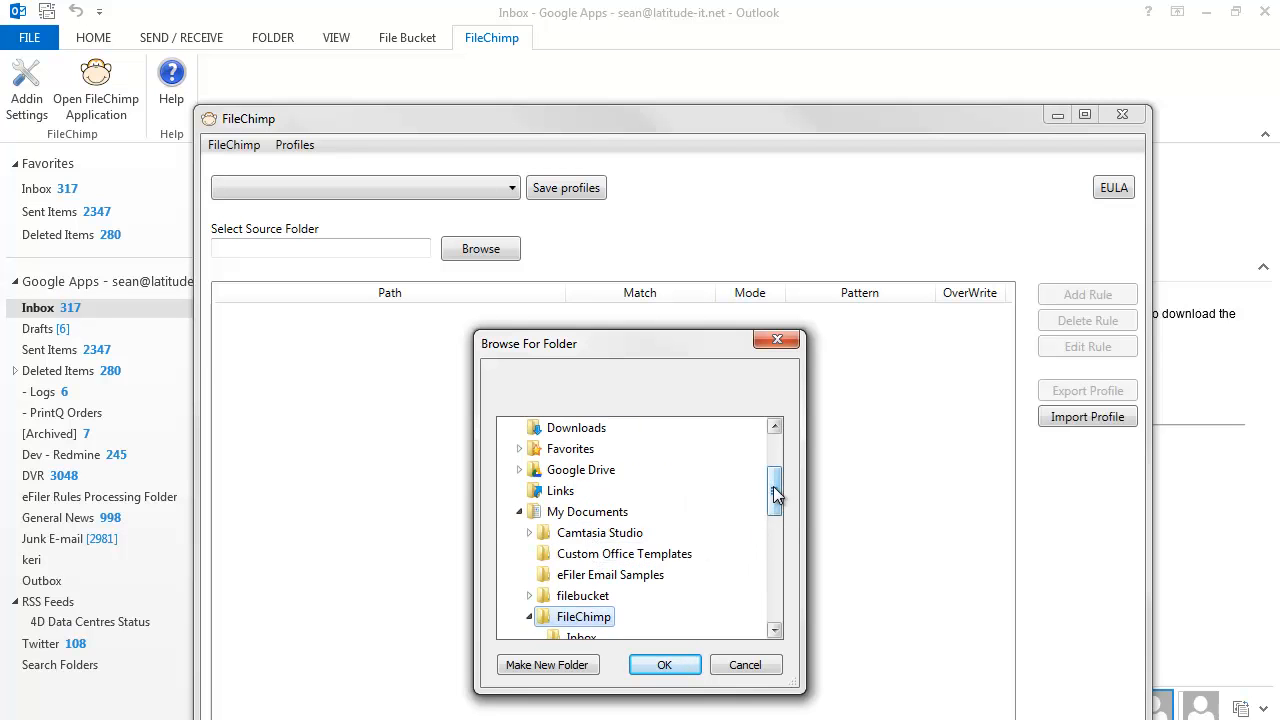
pyautogui.moveTo(773, 486); pyautogui.dragTo(773, 513)
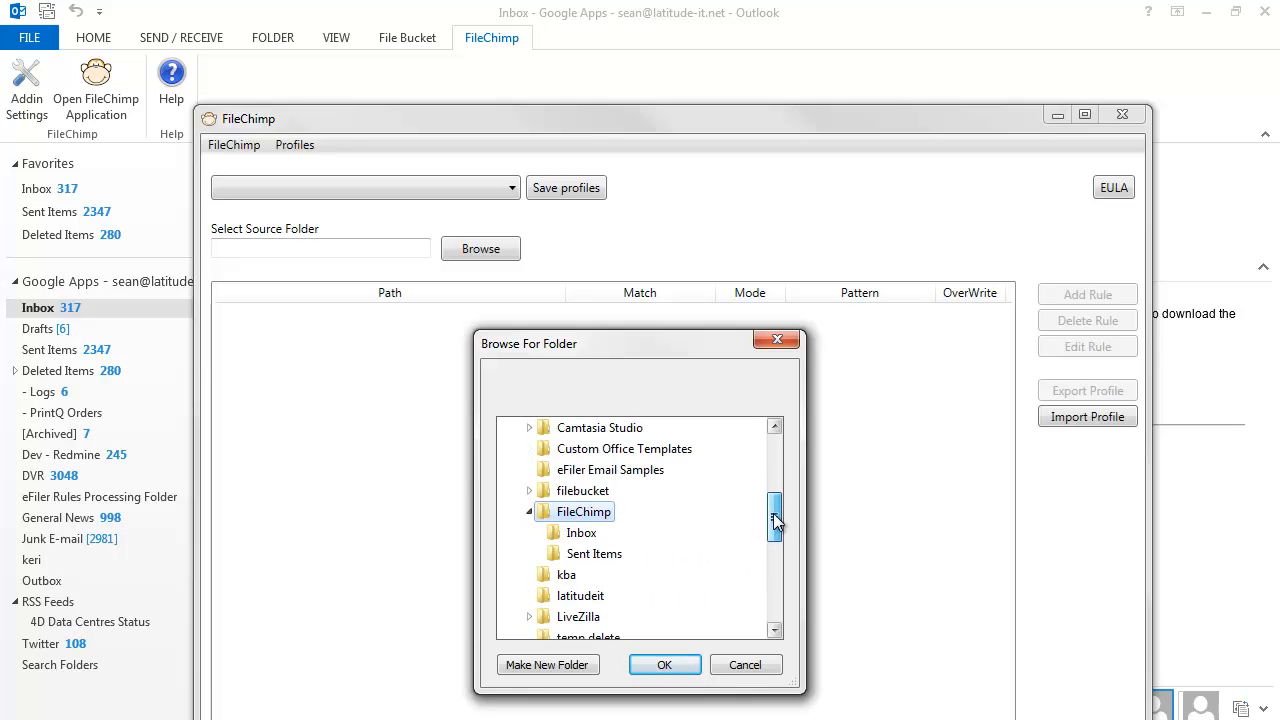
pyautogui.click(615, 557)
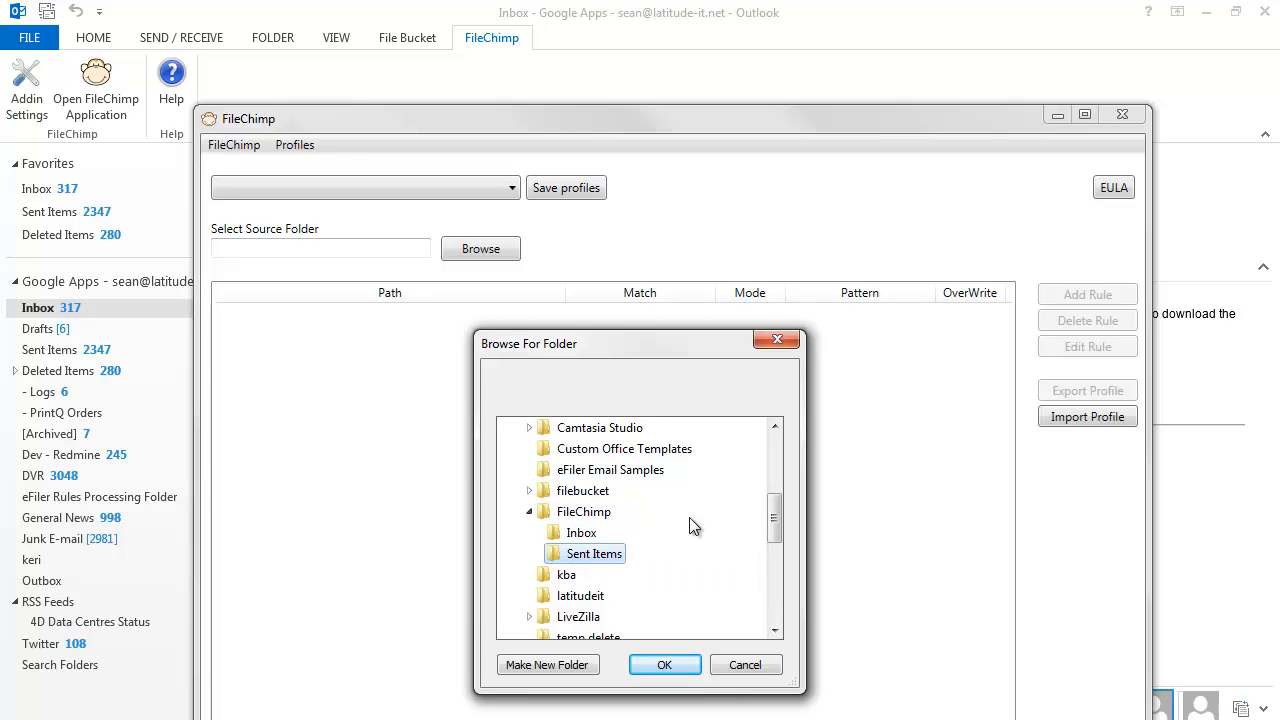
pyautogui.click(665, 666)
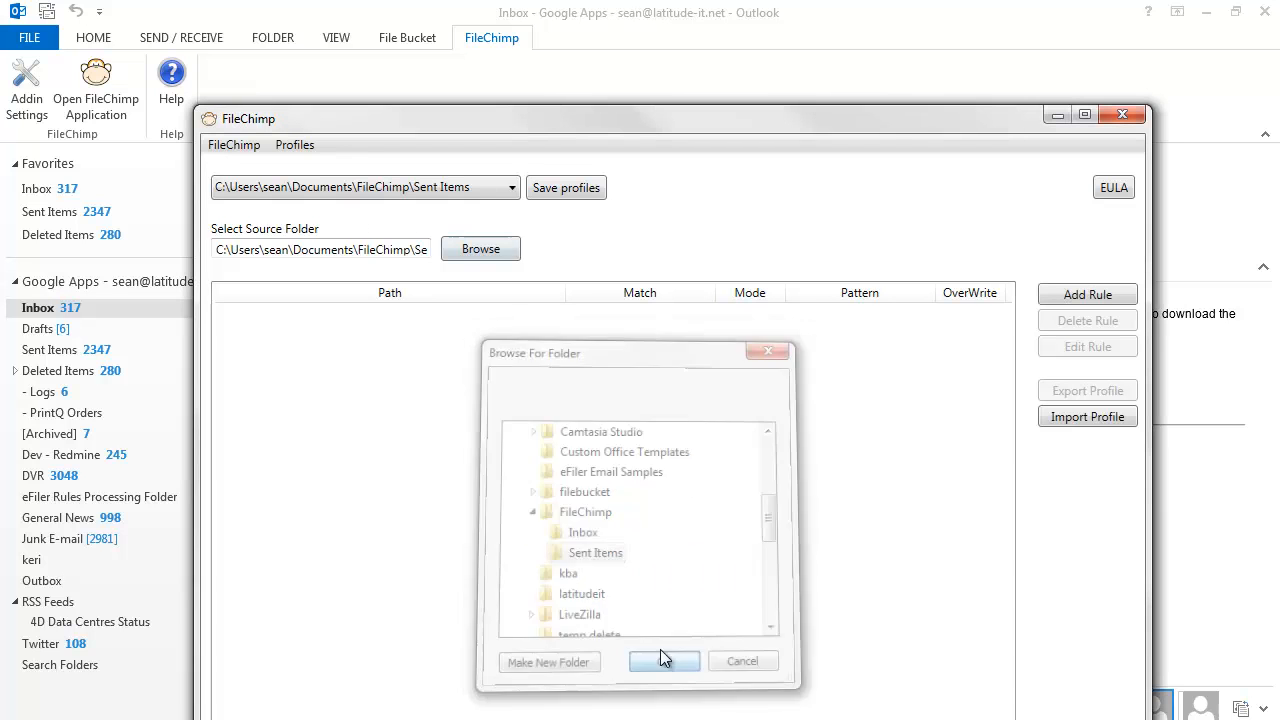
# Add a Move File rule with destination Server (T:), exact match and no overwrite
pyautogui.click(1069, 296)
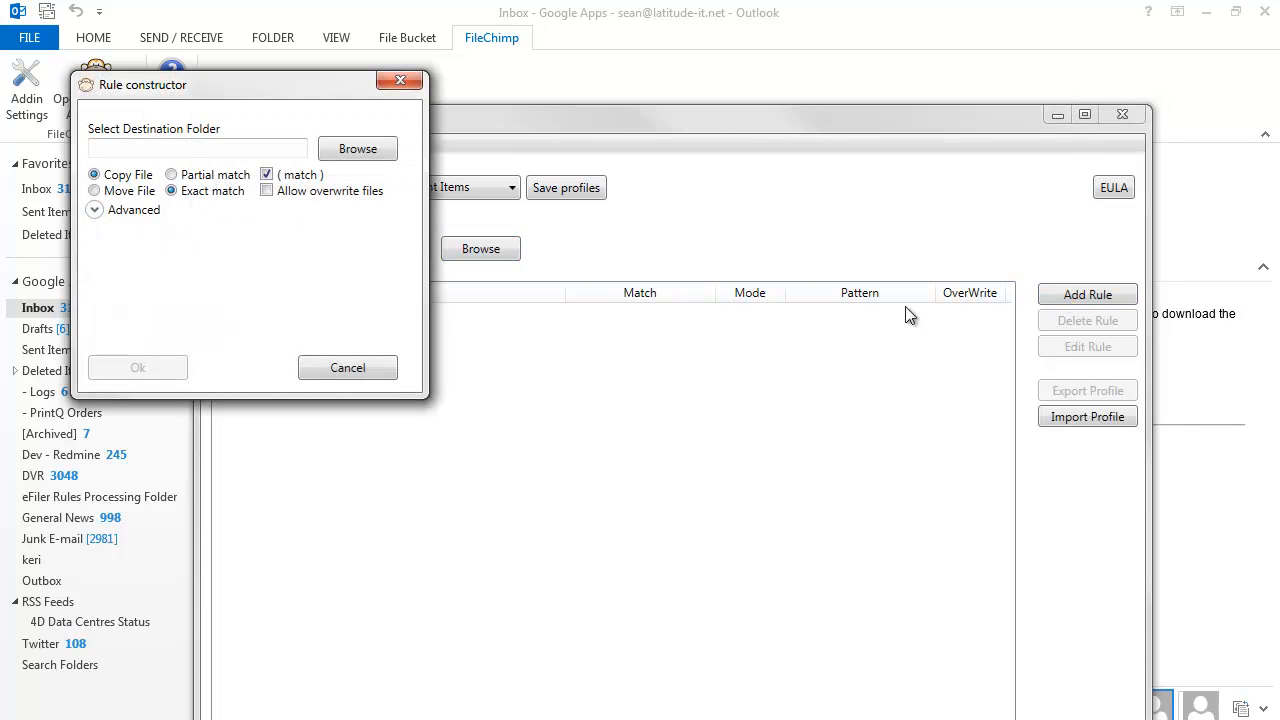
pyautogui.click(95, 191)
pyautogui.click(350, 150)
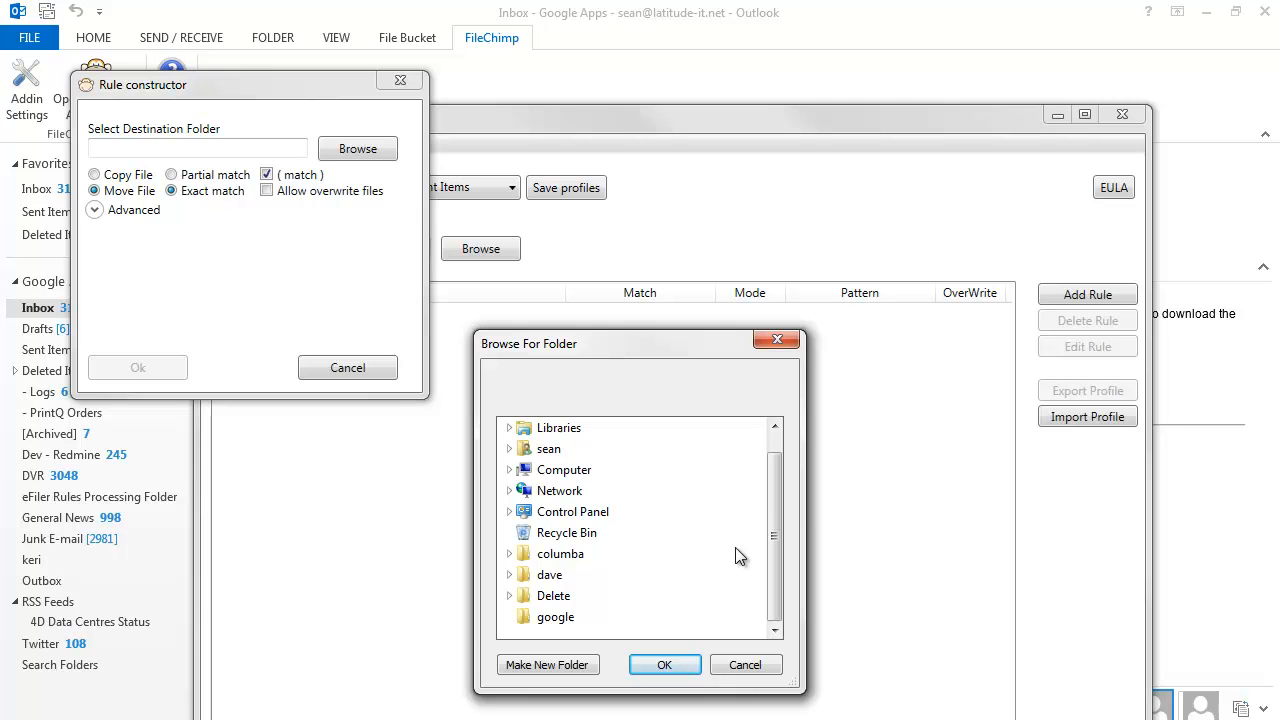
pyautogui.click(509, 470)
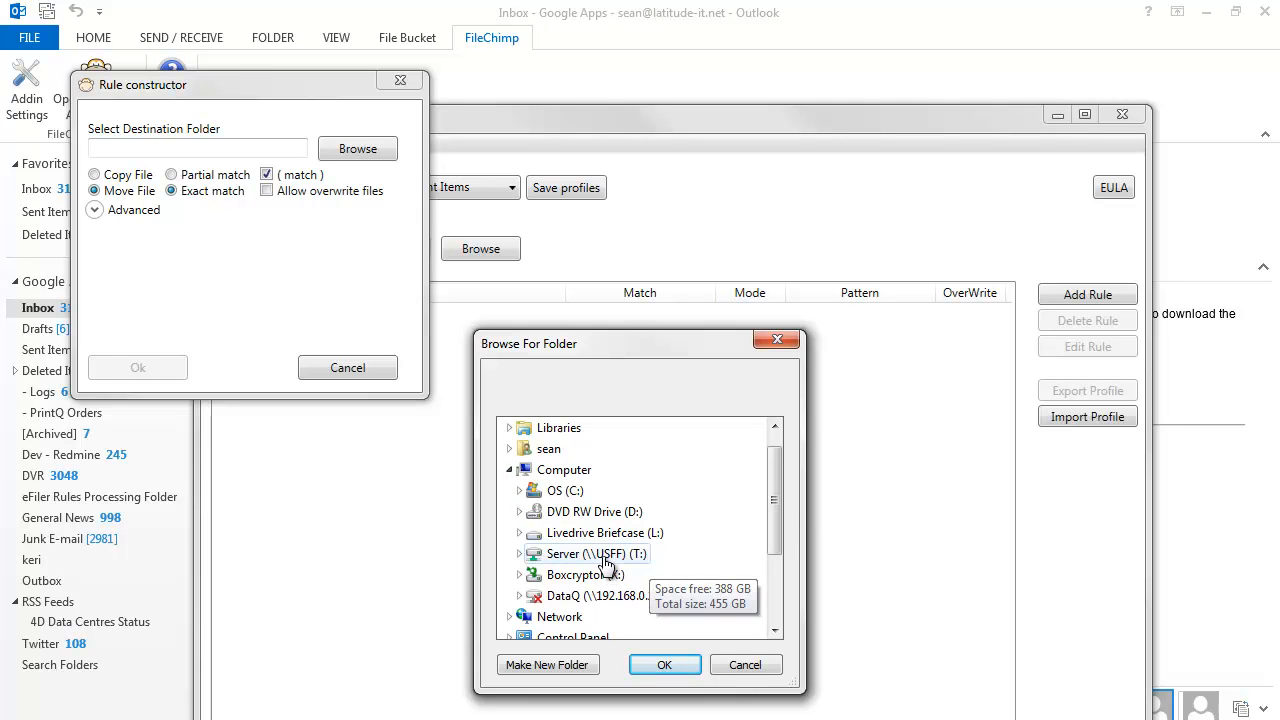
pyautogui.click(600, 554)
pyautogui.scroll(-3, 766, 518)
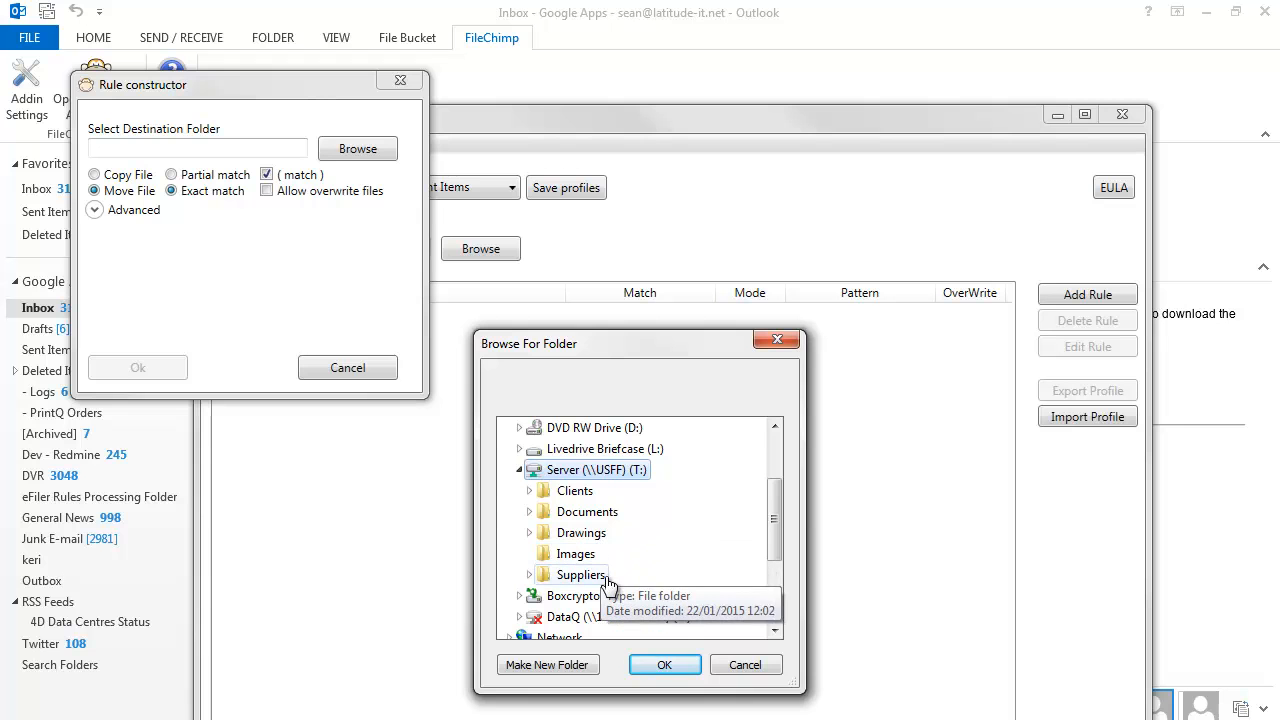
pyautogui.click(681, 670)
pyautogui.click(155, 367)
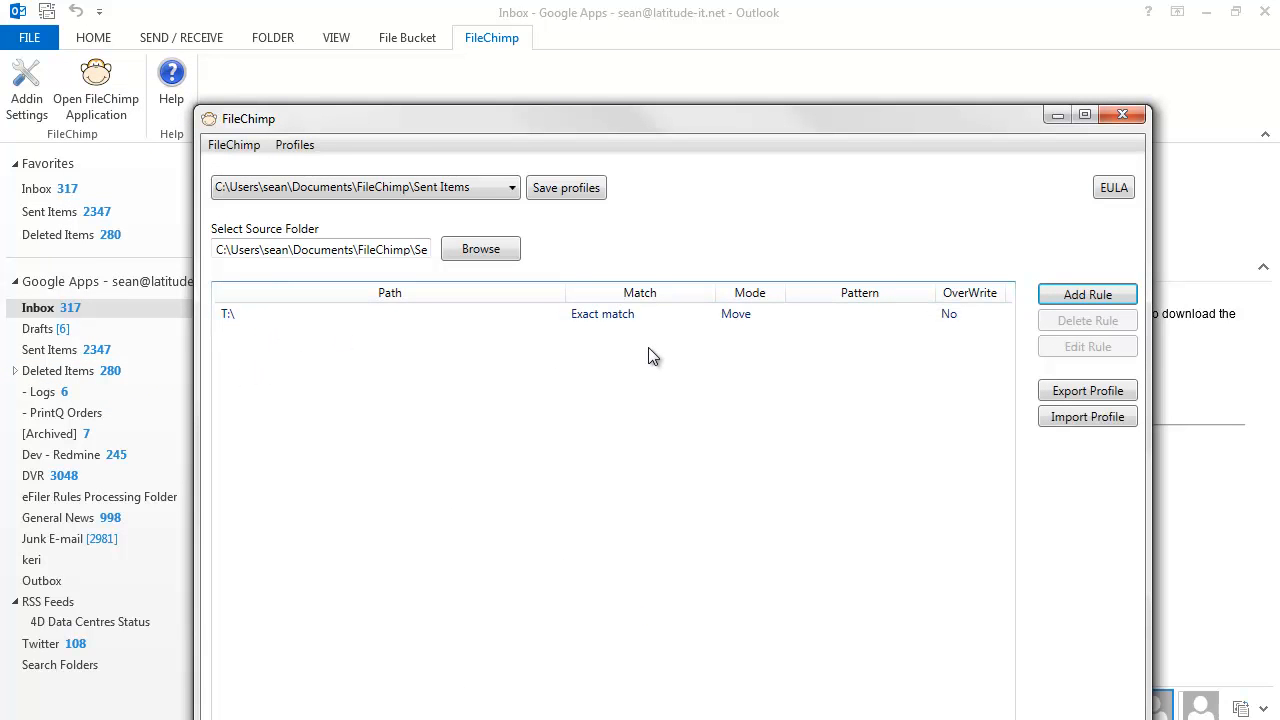
# Save the FileChimp profile and close the FileChimp window
pyautogui.click(579, 188)
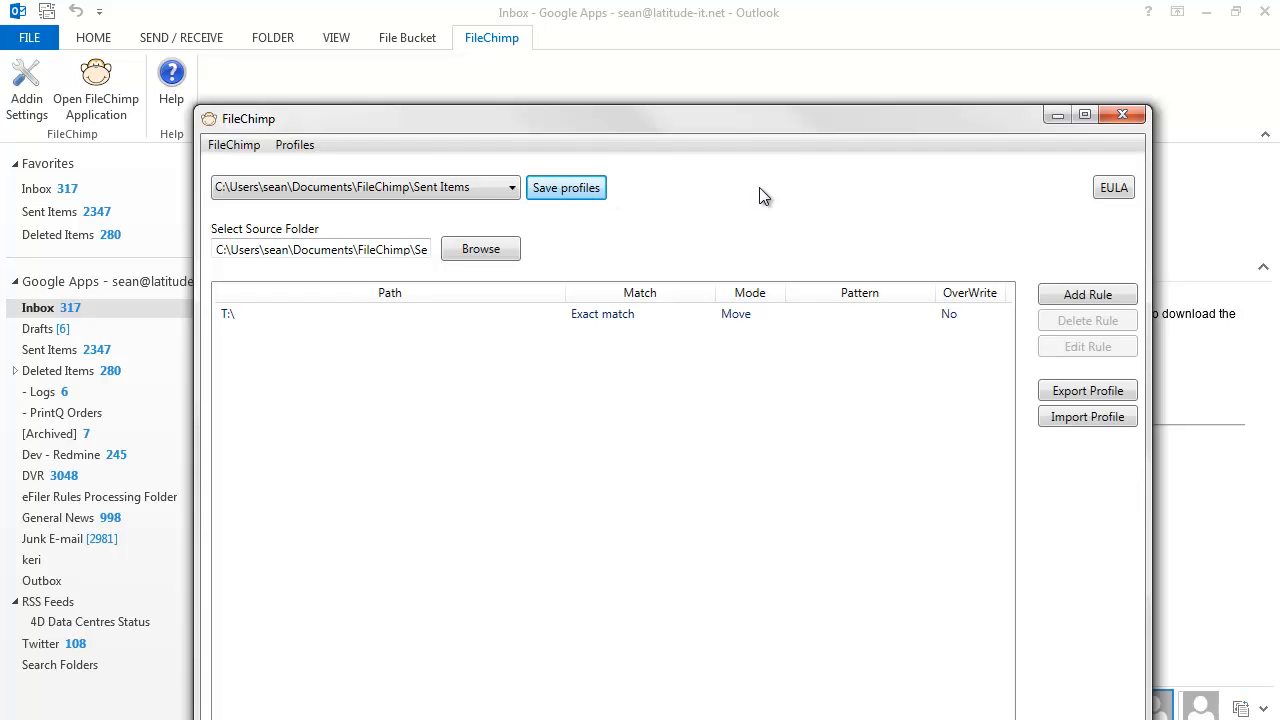
pyautogui.click(1123, 118)
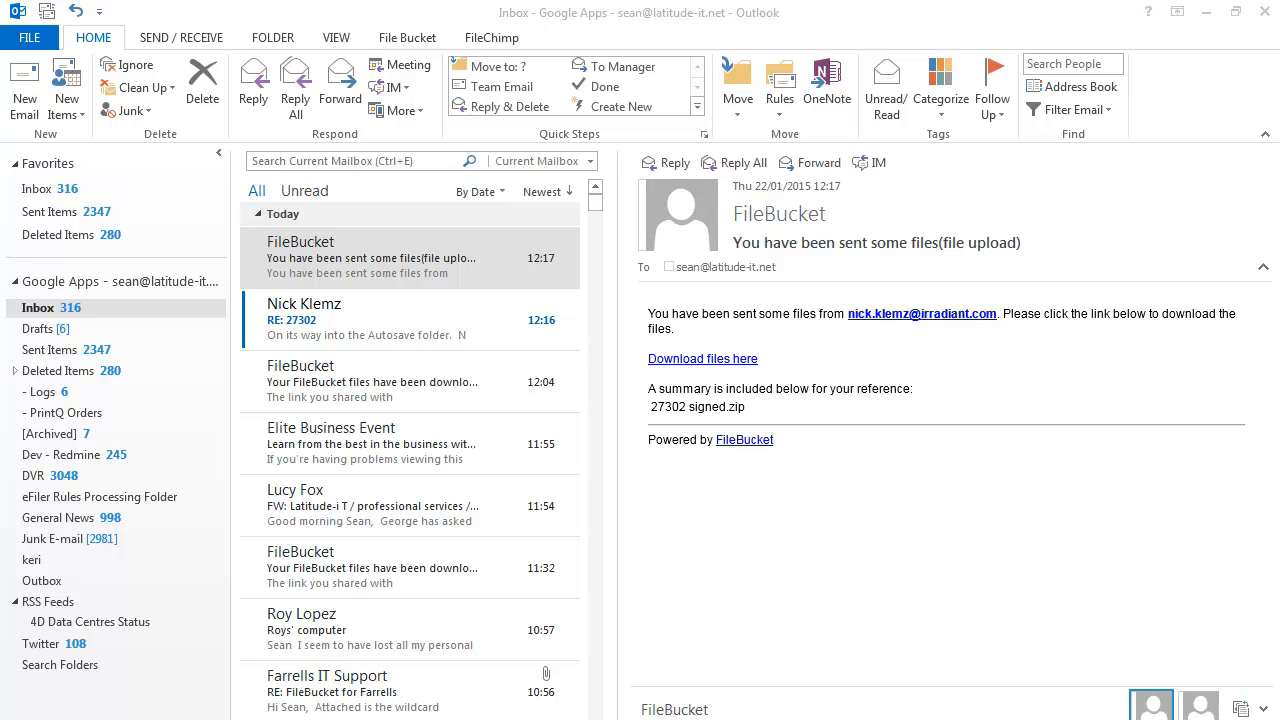
# Browse Explorer to the empty T:\Suppliers\Dell folder, then bring Outlook back to the front
pyautogui.click(210, 717)
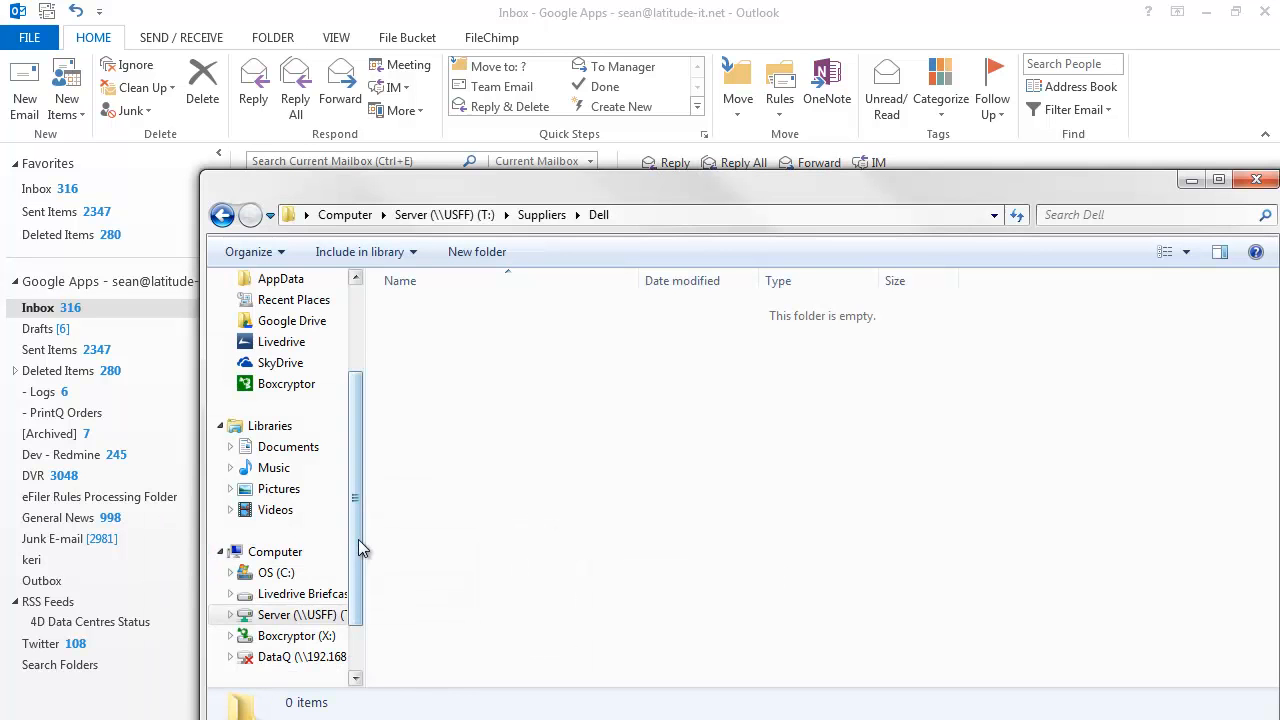
pyautogui.click(305, 614)
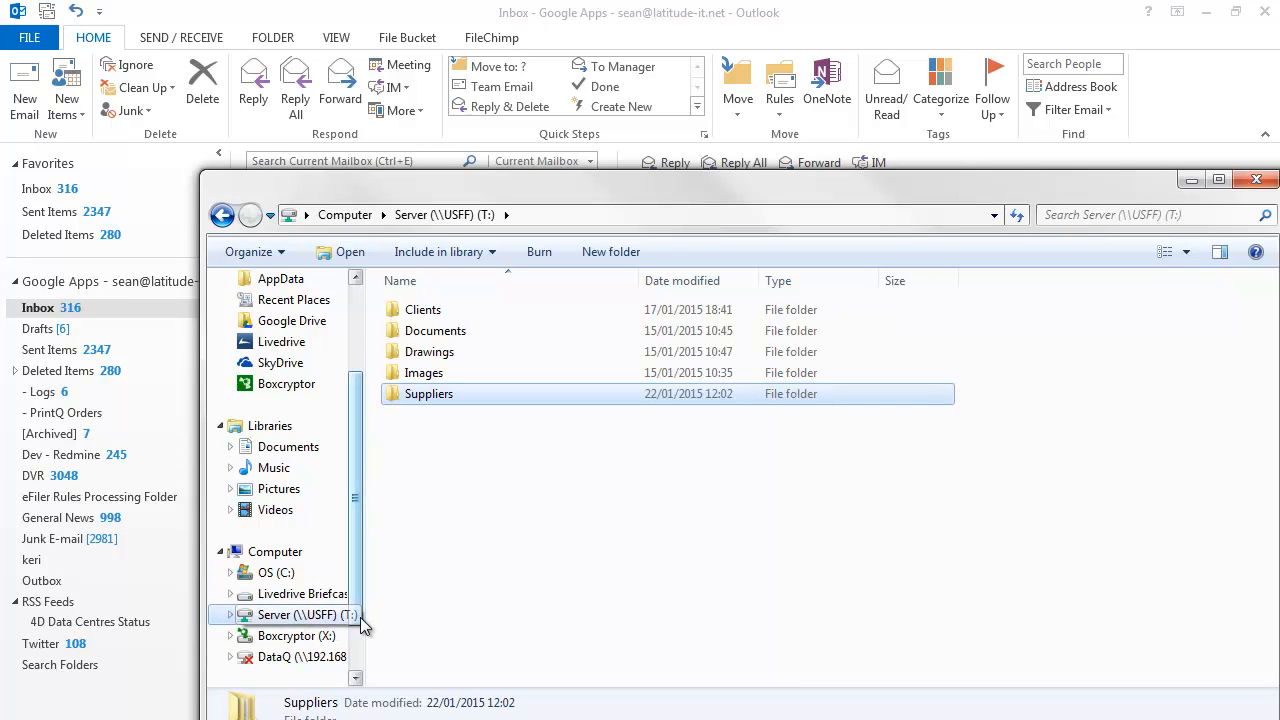
pyautogui.moveTo(362, 608); pyautogui.dragTo(428, 608)
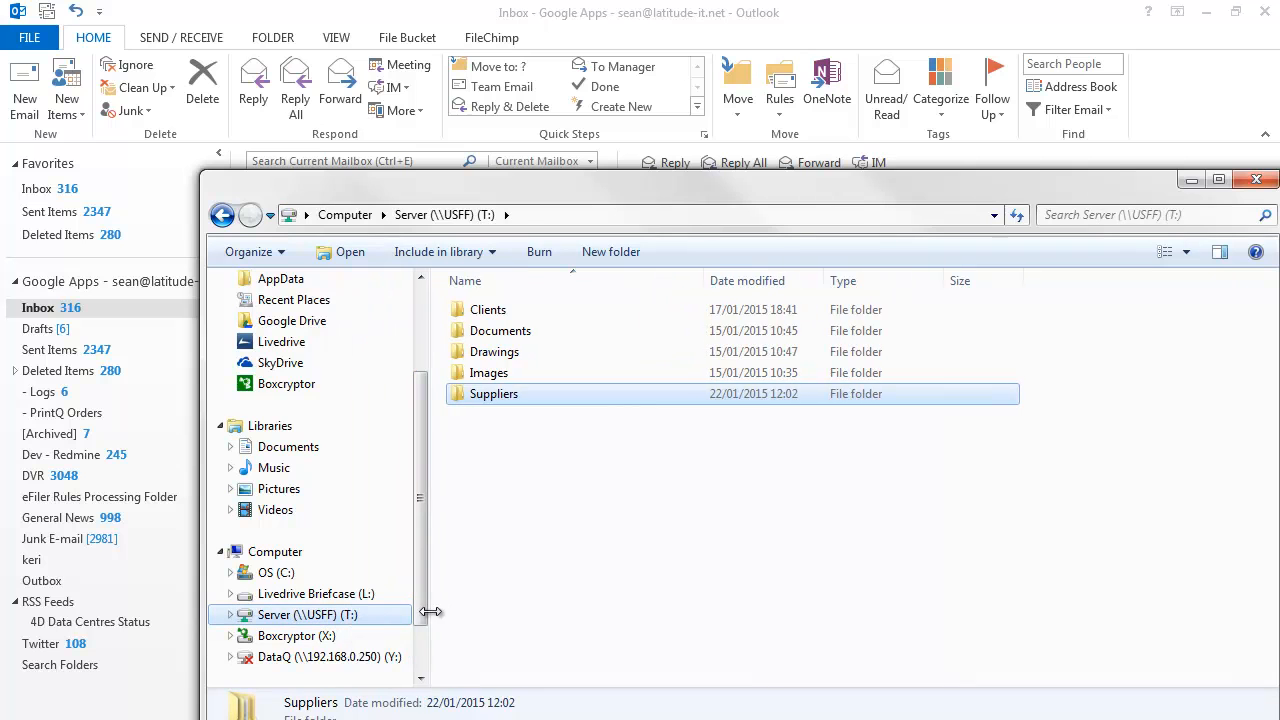
pyautogui.doubleClick(500, 399)
pyautogui.click(483, 341)
pyautogui.doubleClick(483, 338)
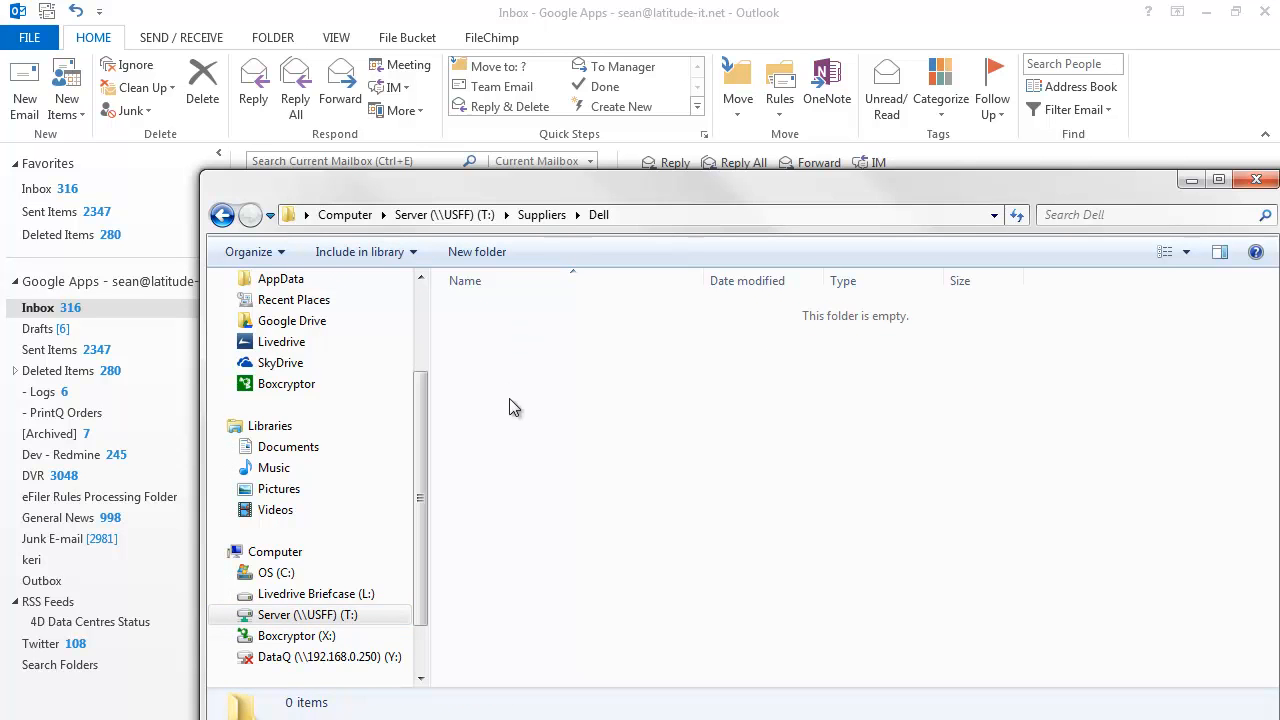
pyautogui.moveTo(592, 185); pyautogui.dragTo(512, 181)
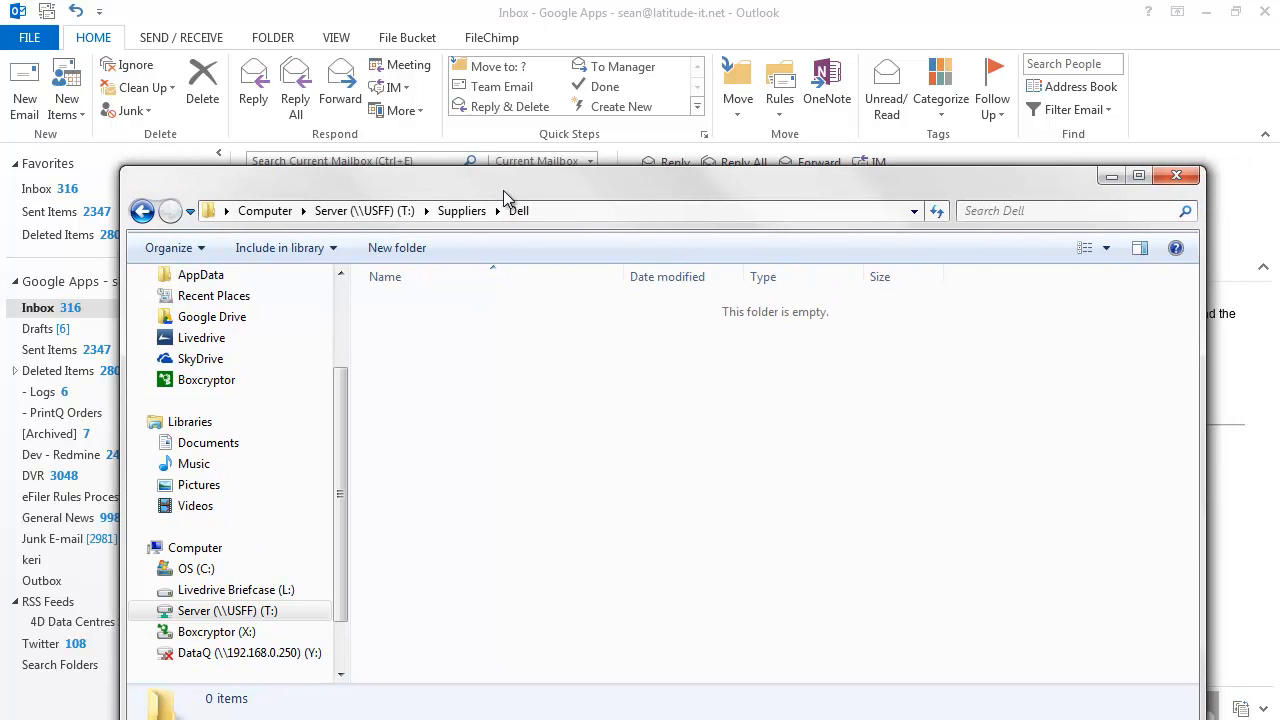
pyautogui.click(245, 28)
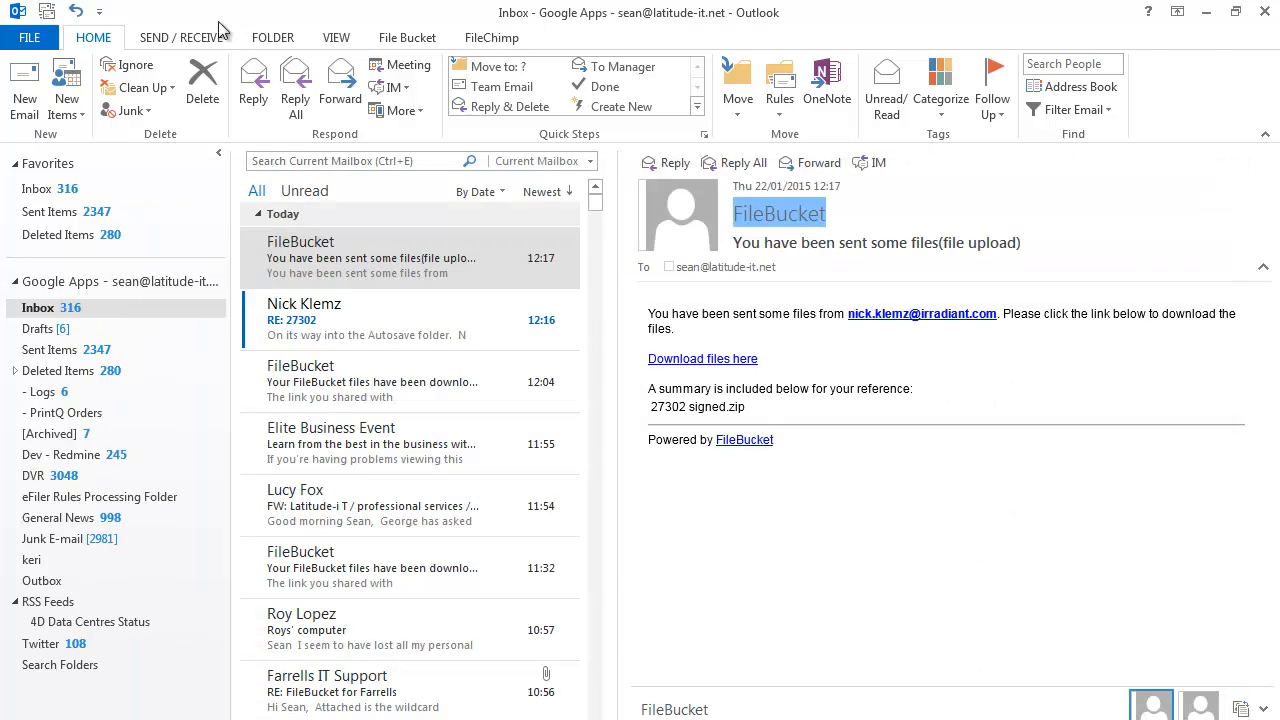
# Send a new email with subject 'Peter (Dell)' and body text 'sfsdf'
pyautogui.click(25, 92)
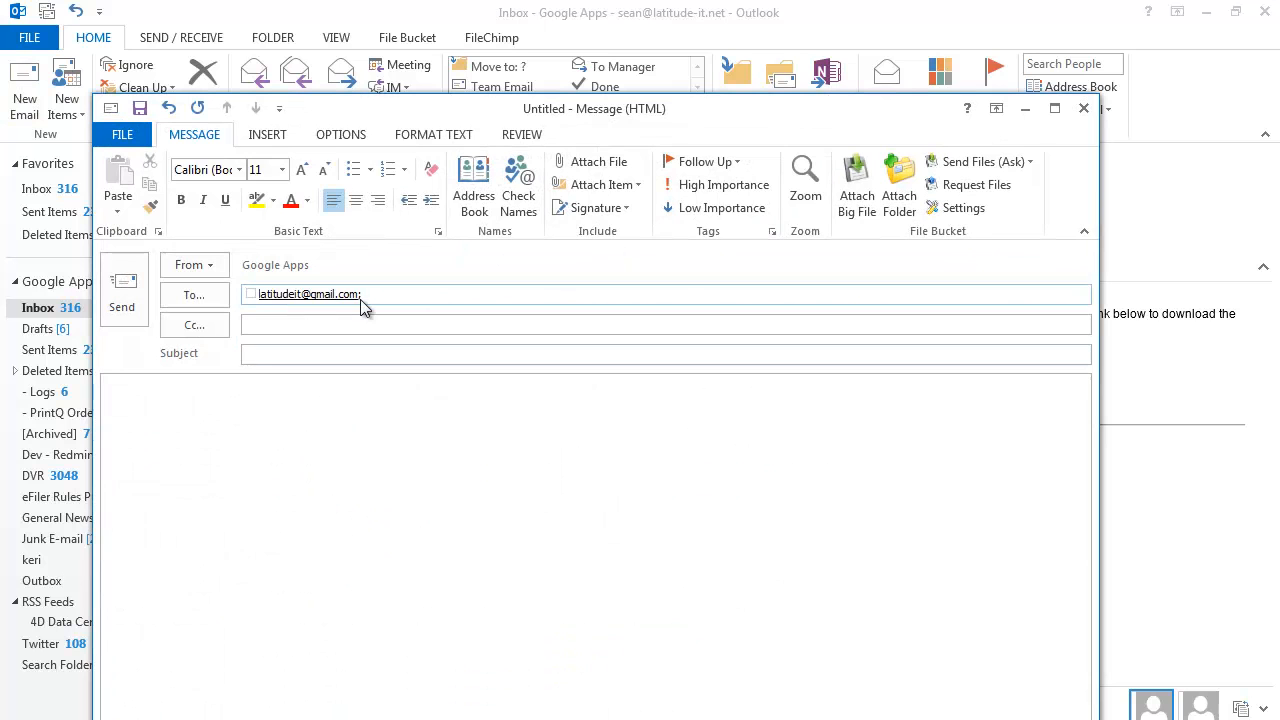
pyautogui.hotkey('shift', 'Tab')
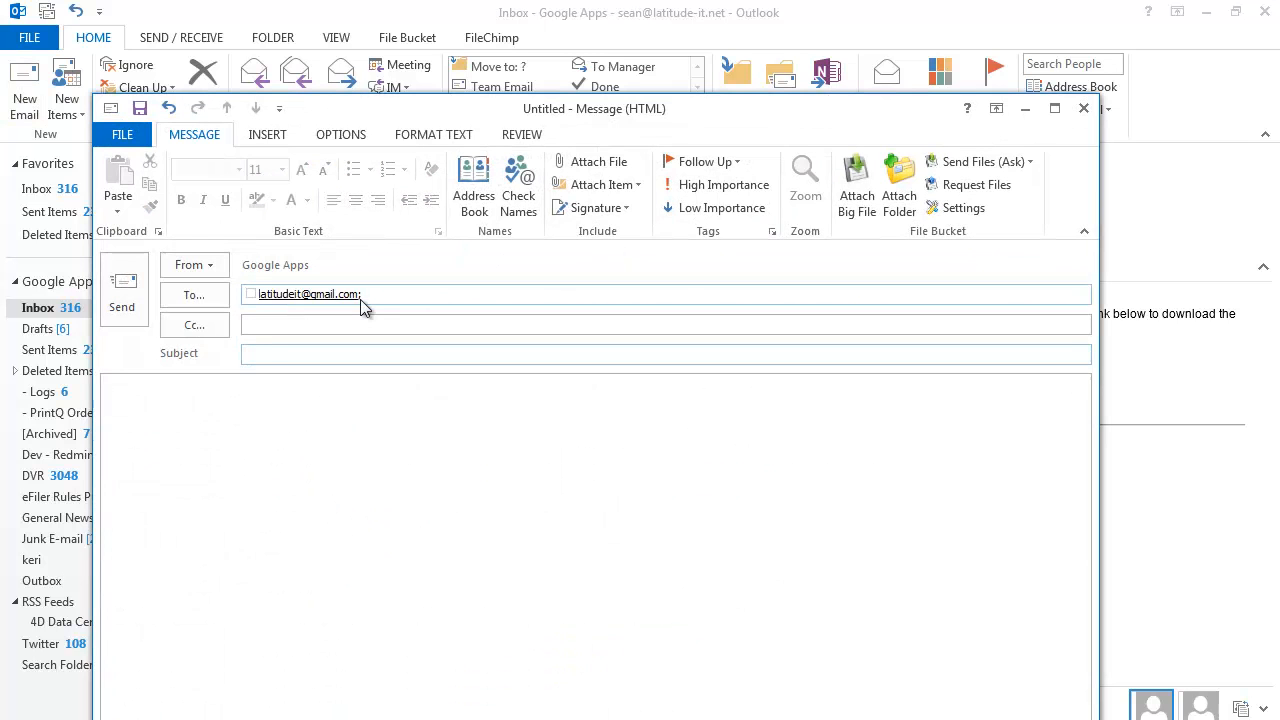
pyautogui.write('Peter (Dell)')
pyautogui.click(399, 404)
pyautogui.write('sfsdf')
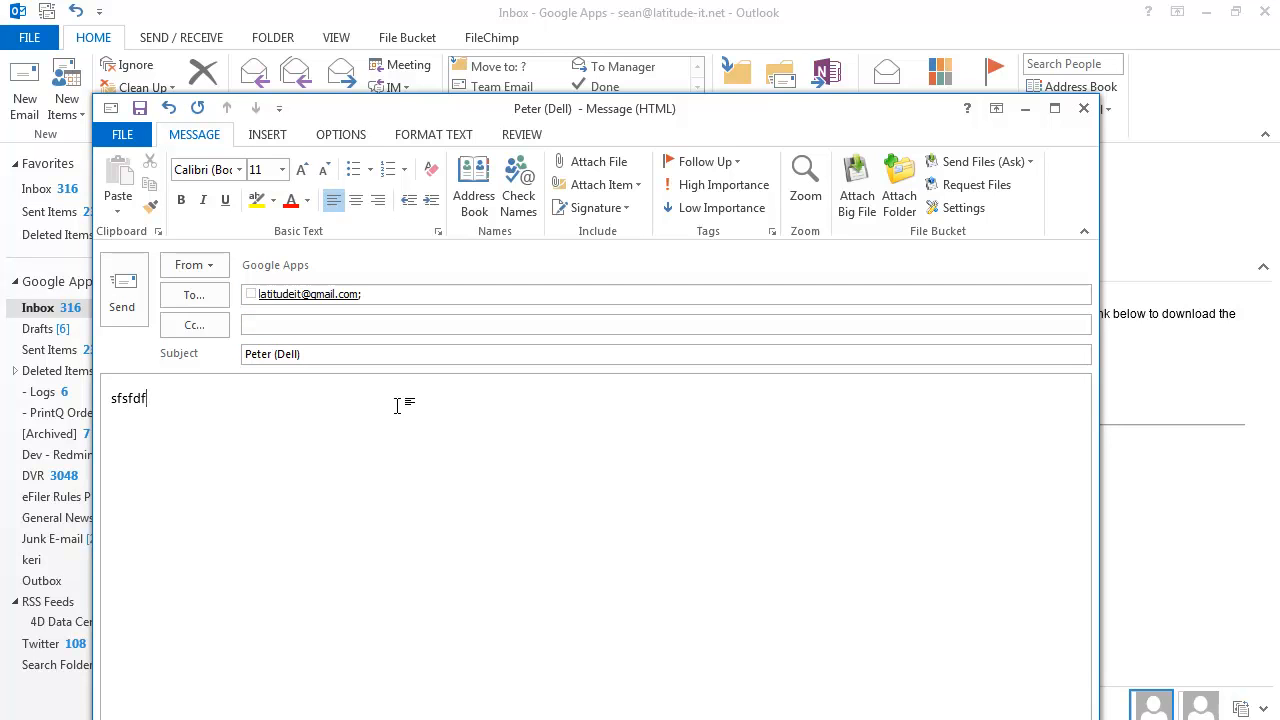
pyautogui.click(127, 298)
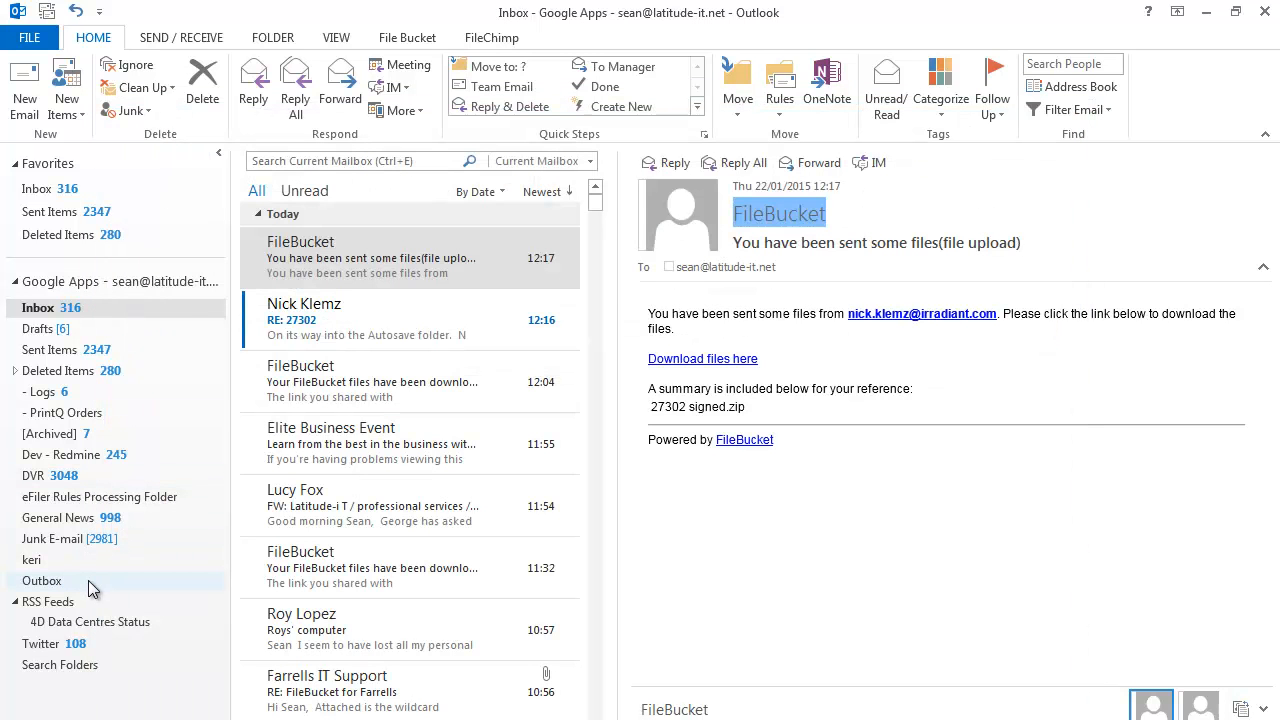
# In the Dell folder window, add an Authors column, widen it, and enlarge the window
pyautogui.hotkey('alt', 'Tab')
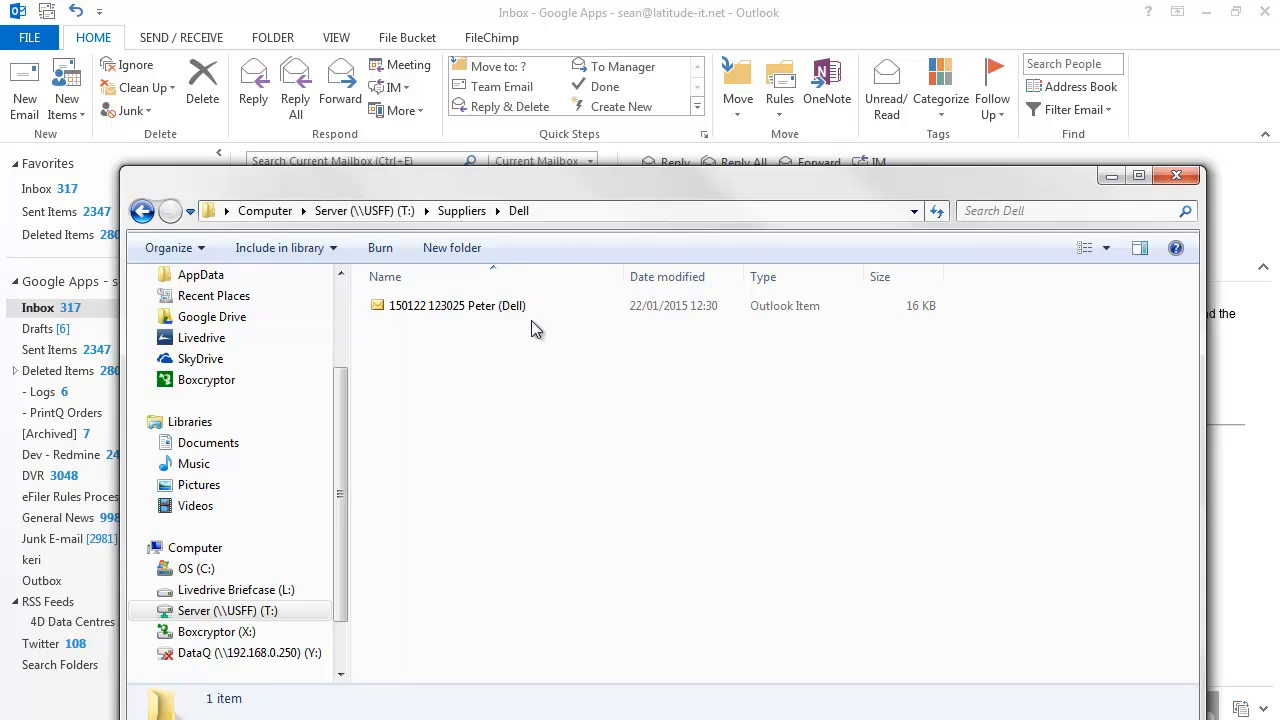
pyautogui.rightClick(971, 278)
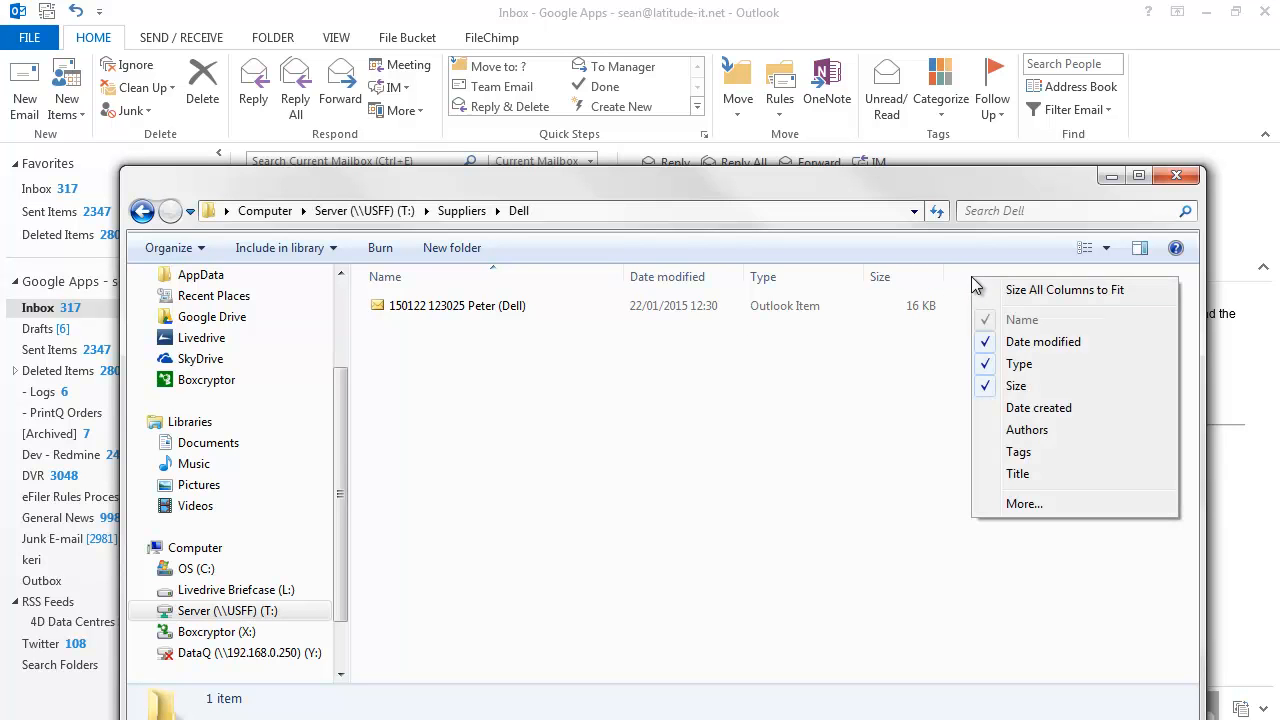
pyautogui.click(1035, 430)
pyautogui.moveTo(1016, 277); pyautogui.dragTo(1152, 280)
pyautogui.moveTo(895, 186); pyautogui.dragTo(822, 144)
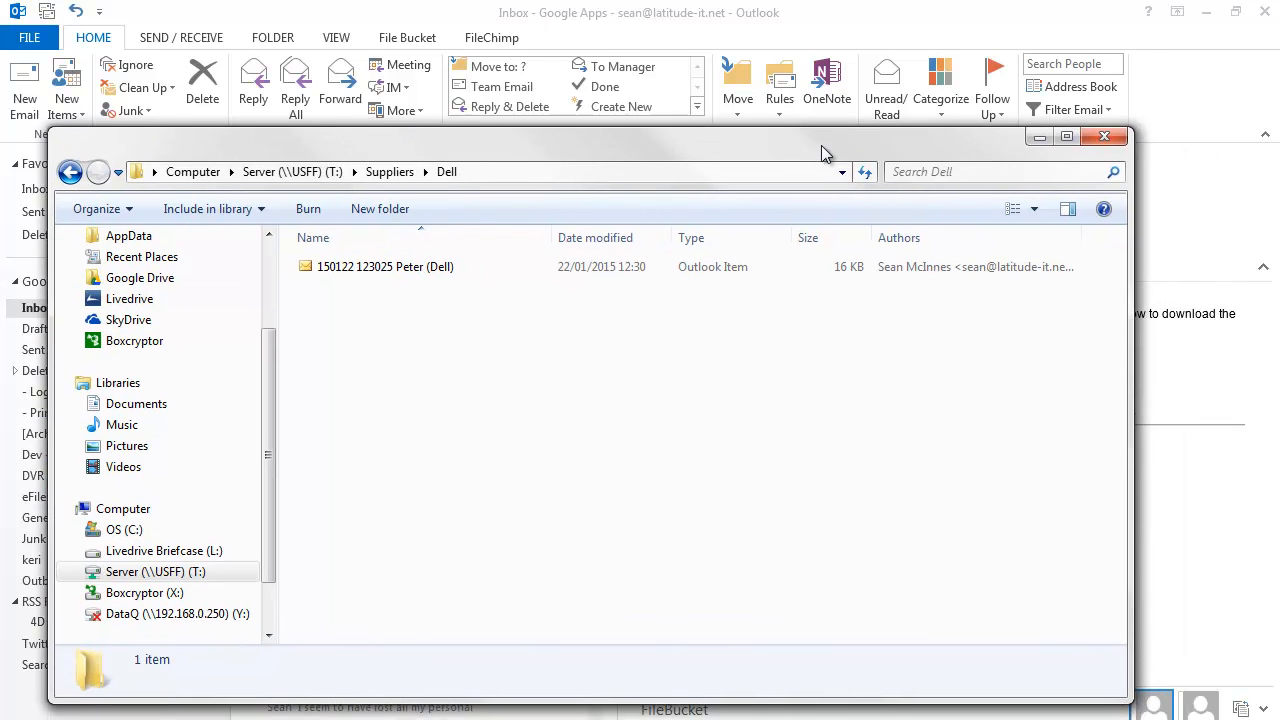
pyautogui.moveTo(1128, 332); pyautogui.dragTo(1217, 330)
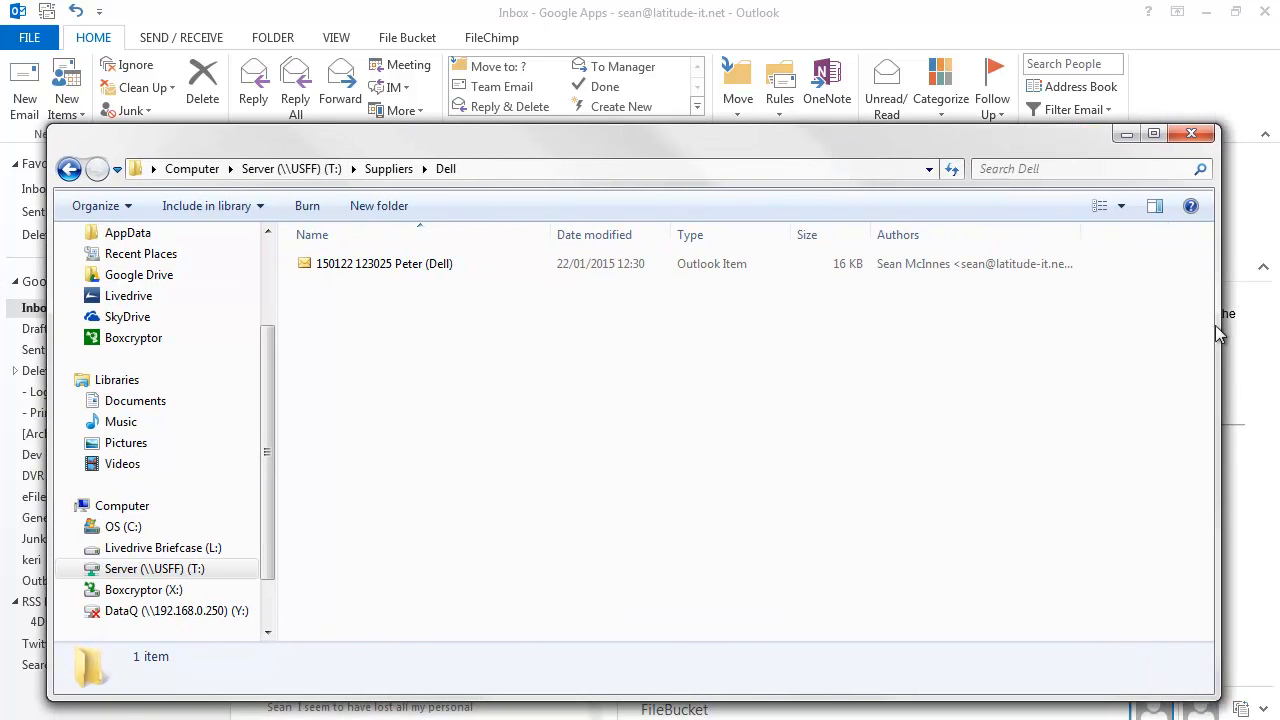